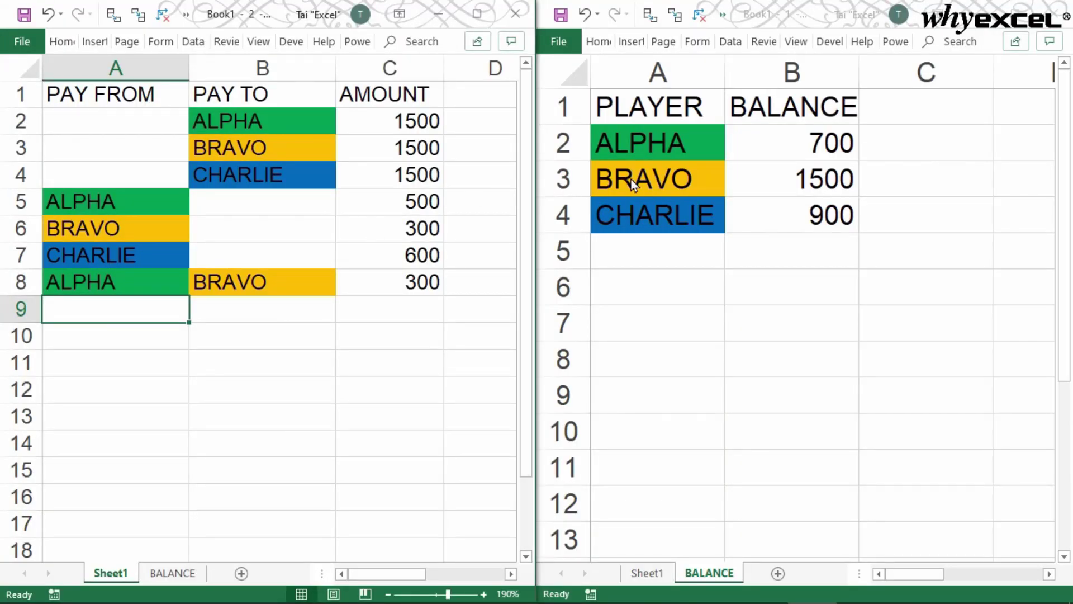
- Log ALPHA paying CHARLIE 500 in row 9 of Sheet1
{"action": "left_click", "coordinate": [637, 181]}
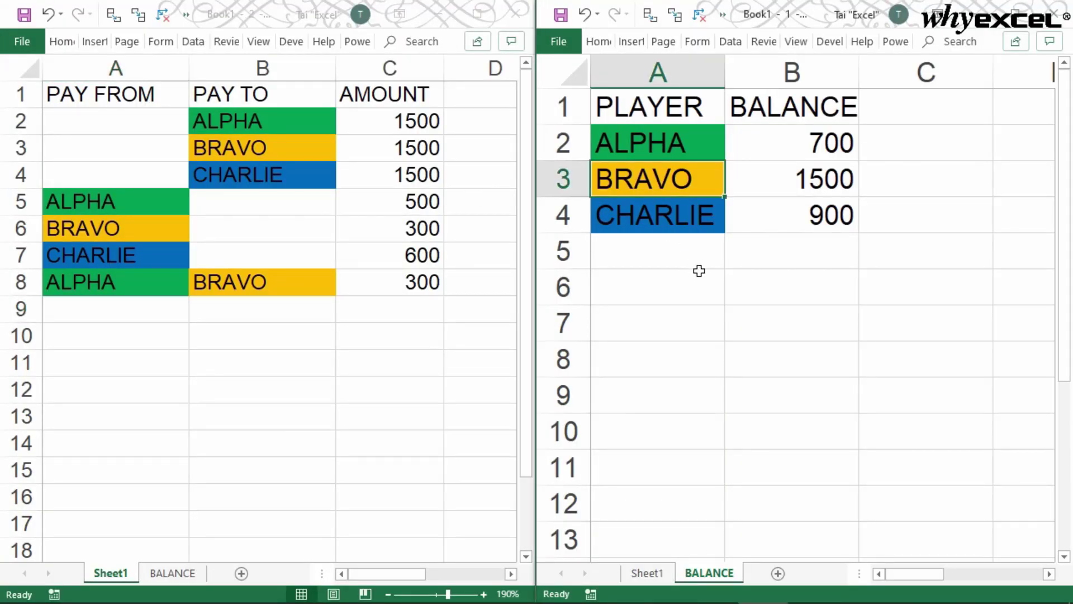
{"action": "left_click", "coordinate": [275, 337]}
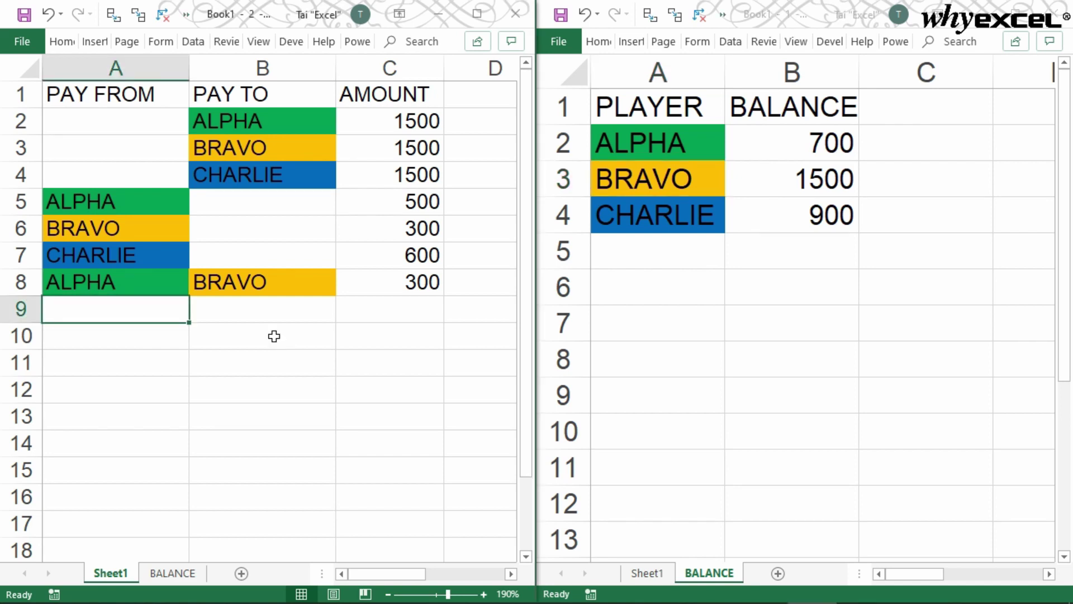
{"action": "type", "text": "ALPHA"}
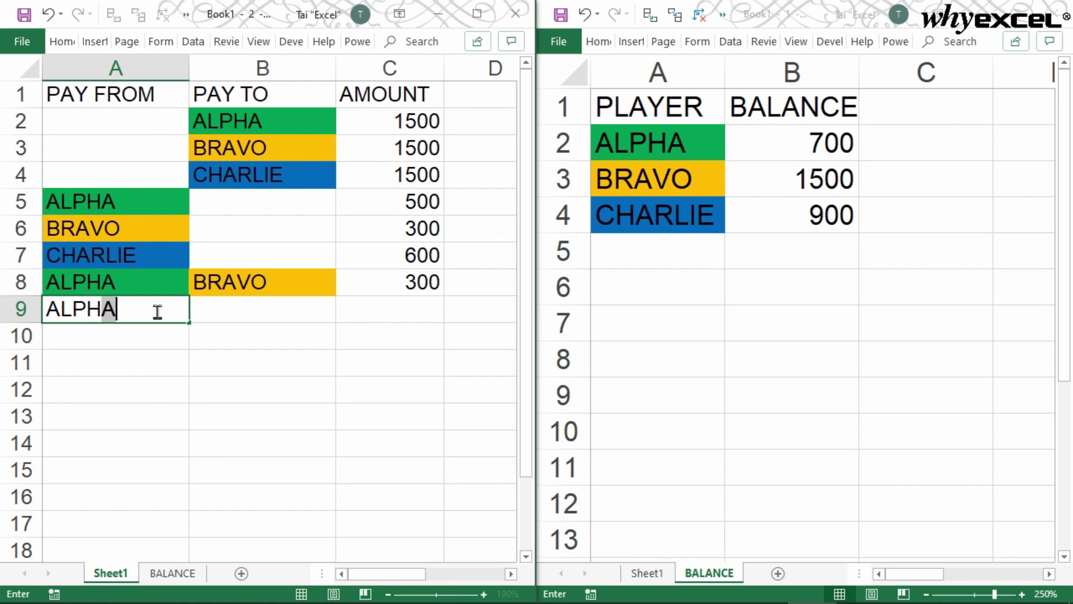
{"action": "key", "text": "Tab"}
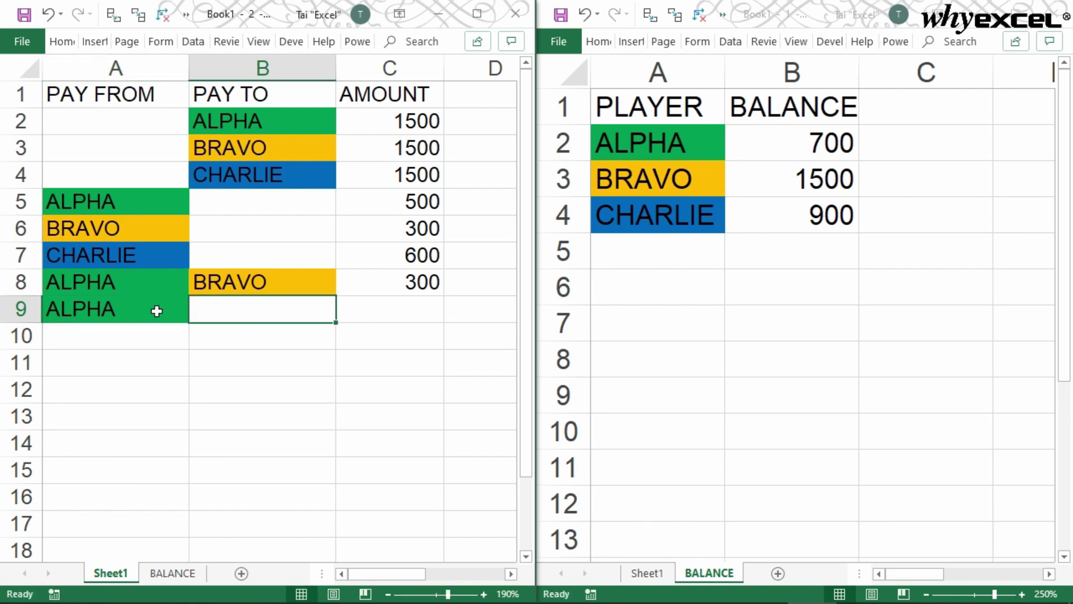
{"action": "type", "text": "CHARLIE"}
{"action": "key", "text": "Tab"}
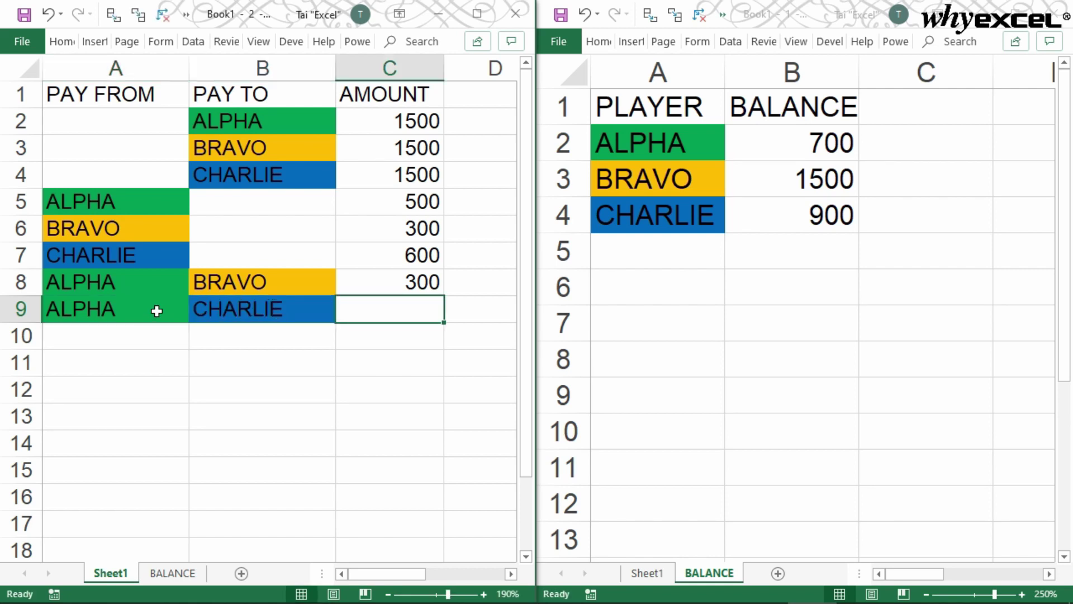
{"action": "type", "text": "500"}
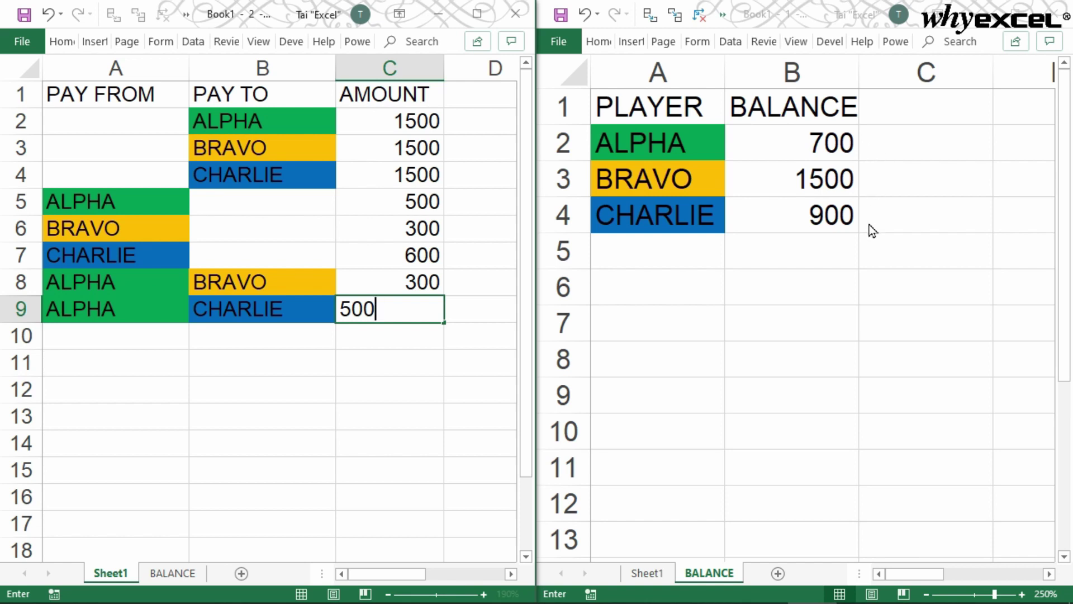
{"action": "key", "text": "Return"}
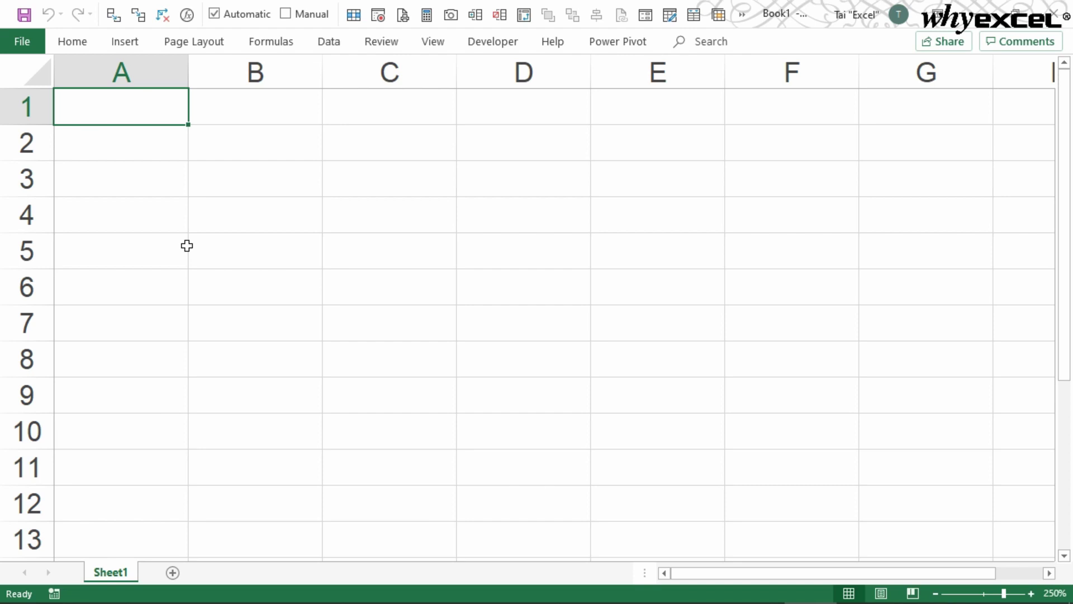
- Enter the headers PLAYER and BALANCE in A1:B1
{"action": "left_click_drag", "start_coordinate": [114, 68], "coordinate": [251, 72]}
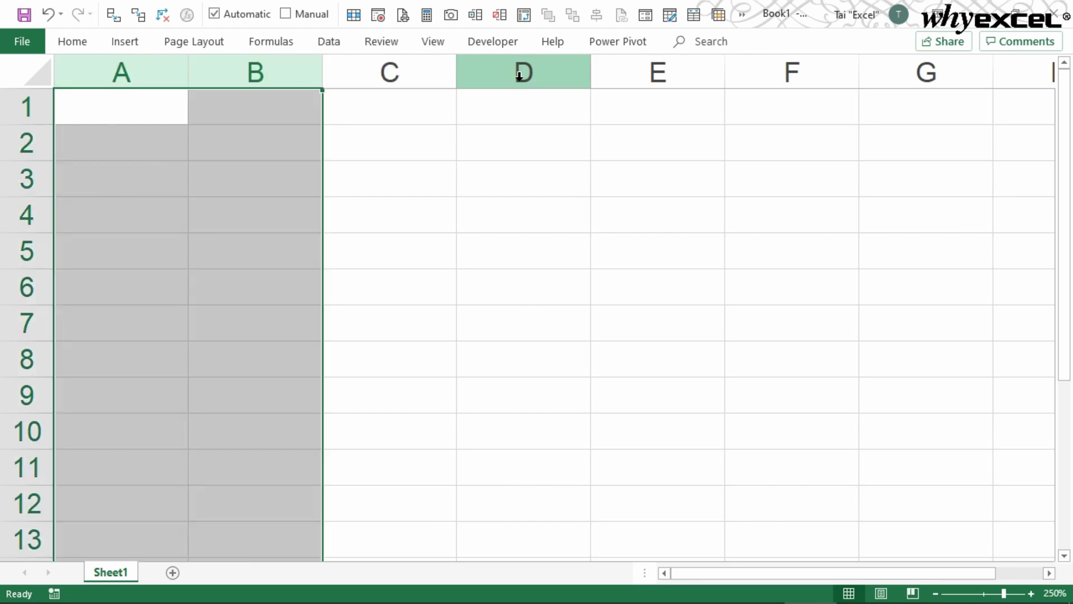
{"action": "left_click_drag", "start_coordinate": [520, 73], "coordinate": [765, 66]}
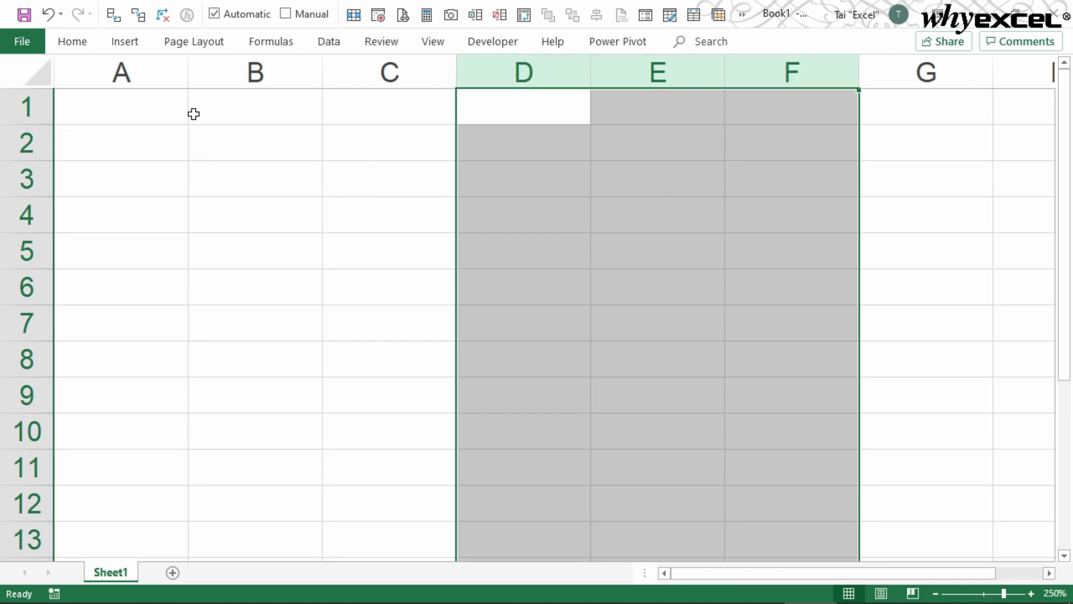
{"action": "left_click", "coordinate": [166, 113]}
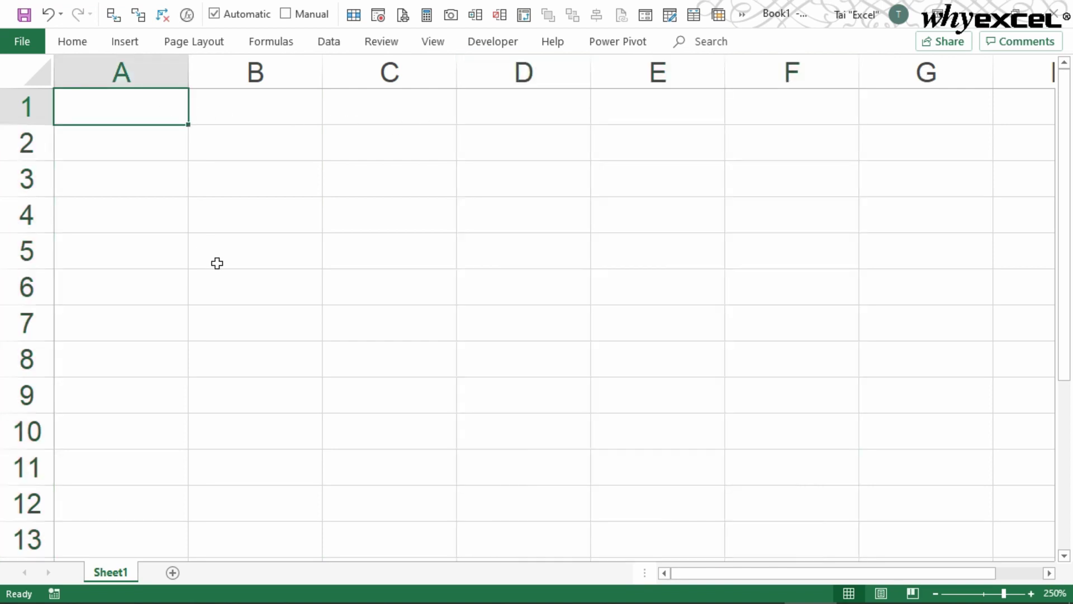
{"action": "type", "text": "PLAYER"}
{"action": "left_click", "coordinate": [257, 106]}
{"action": "type", "text": "BLA"}
{"action": "key", "text": "BackSpace"}
{"action": "key", "text": "BackSpace"}
{"action": "type", "text": "ALAN"}
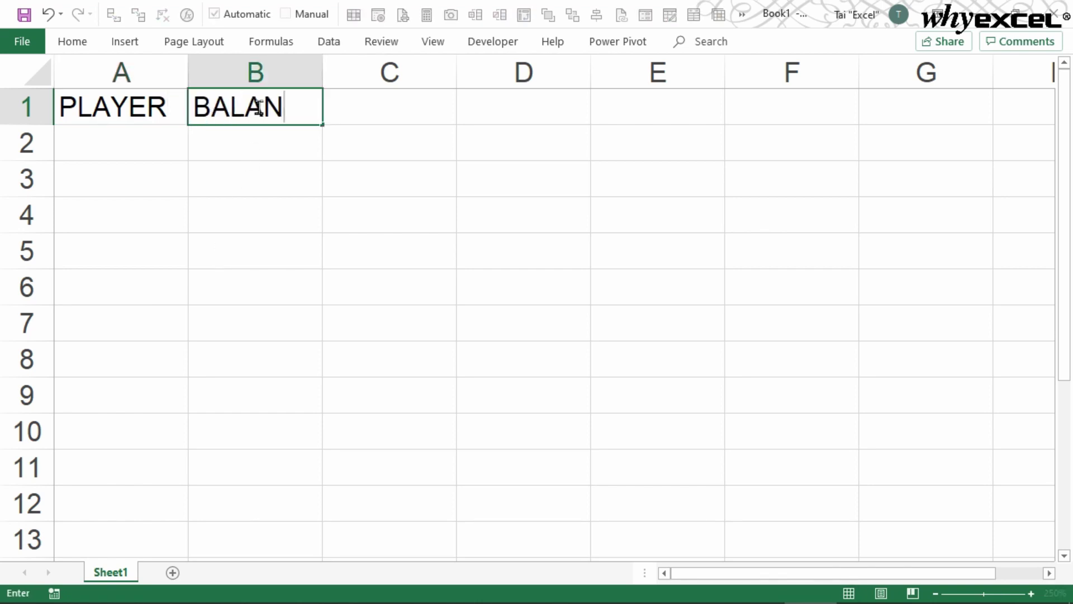
{"action": "type", "text": "CE"}
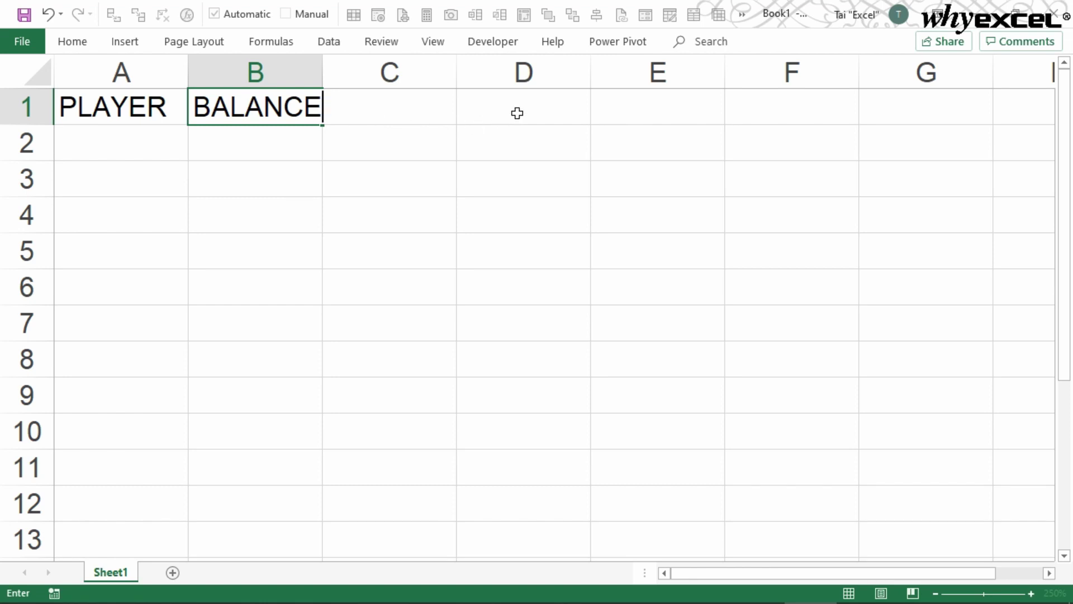
{"action": "left_click", "coordinate": [515, 111]}
- Add PAY FROM, PAY TO and AMOUNT headers in D1:F1 and widen columns D to F
{"action": "double_click", "coordinate": [516, 111]}
{"action": "type", "text": "PL"}
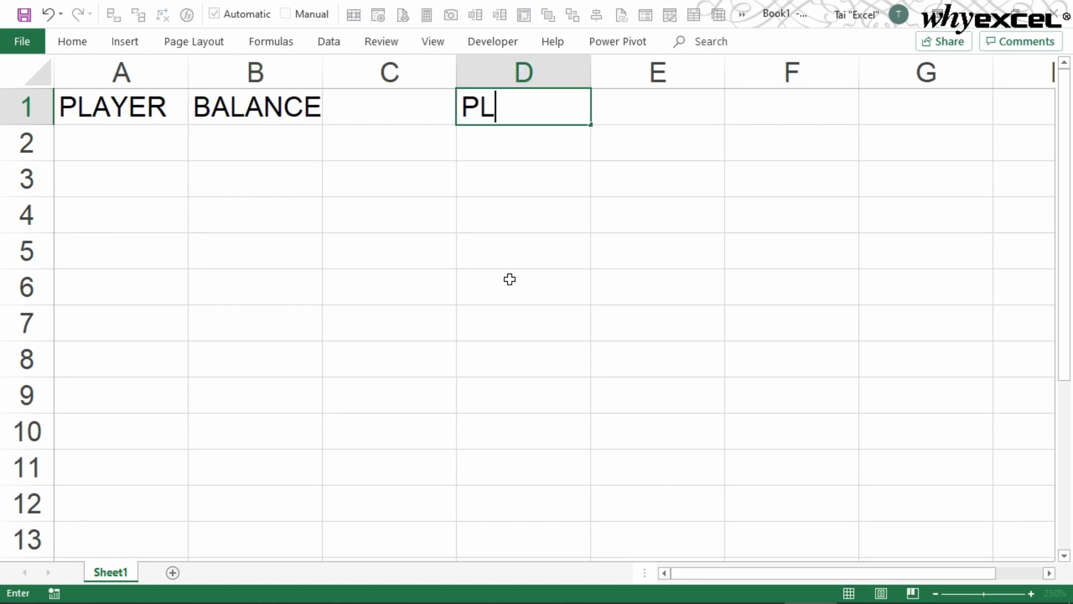
{"action": "key", "text": "BackSpace"}
{"action": "key", "text": "BackSpace"}
{"action": "type", "text": "PAY FROM"}
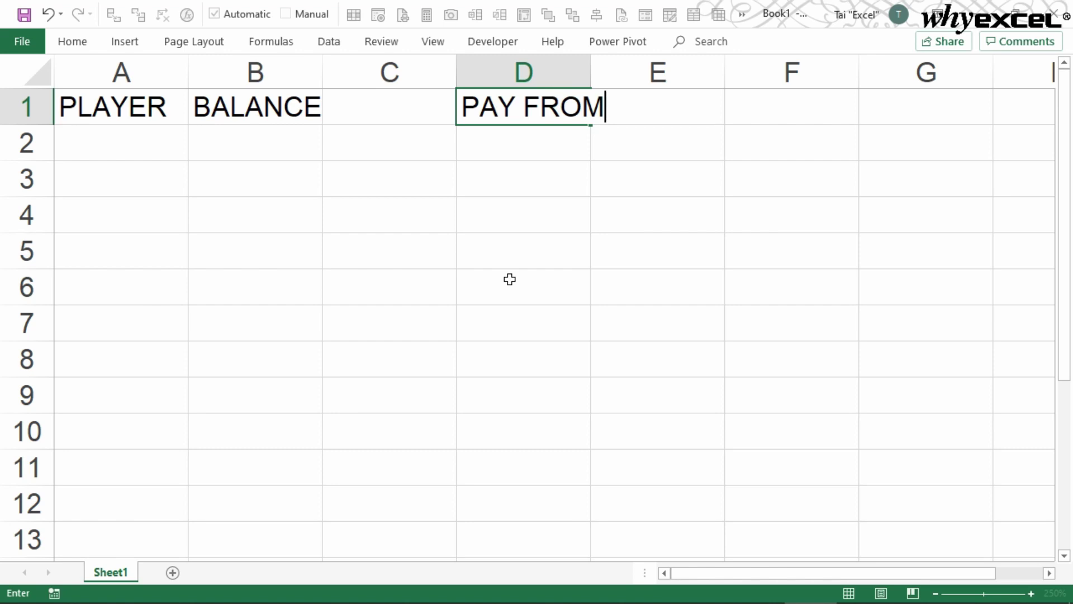
{"action": "left_click", "coordinate": [665, 117]}
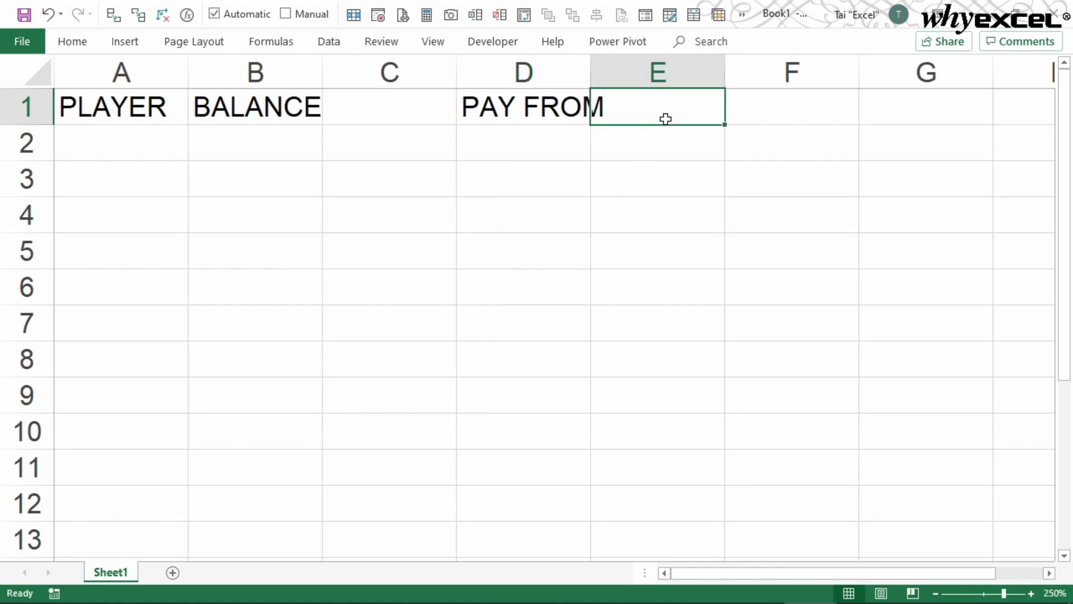
{"action": "type", "text": "PAY TO"}
{"action": "key", "text": "Tab"}
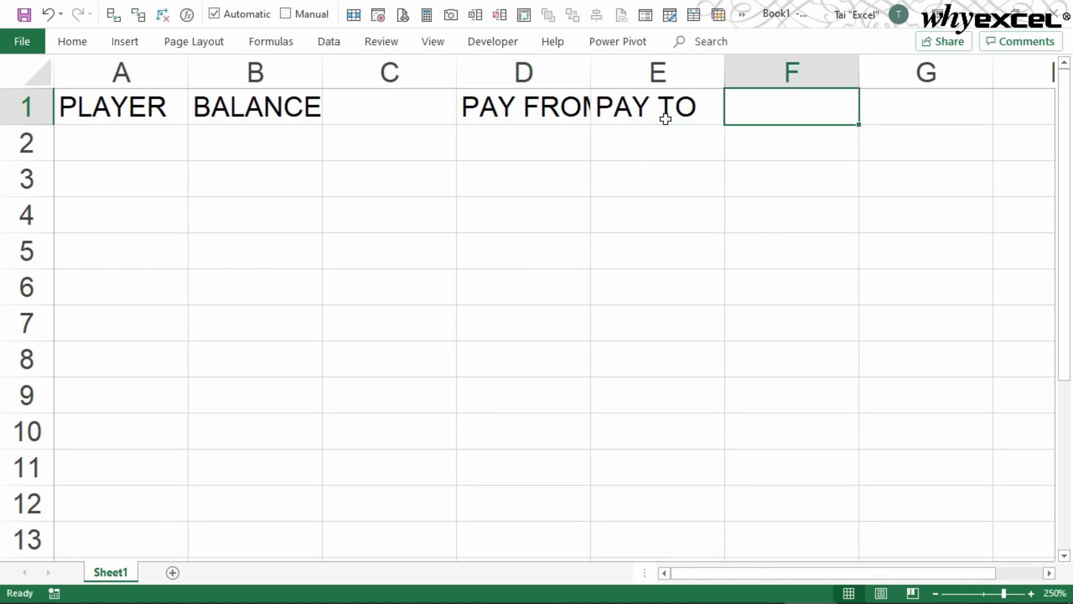
{"action": "type", "text": "AMOUNT"}
{"action": "key", "text": "Return"}
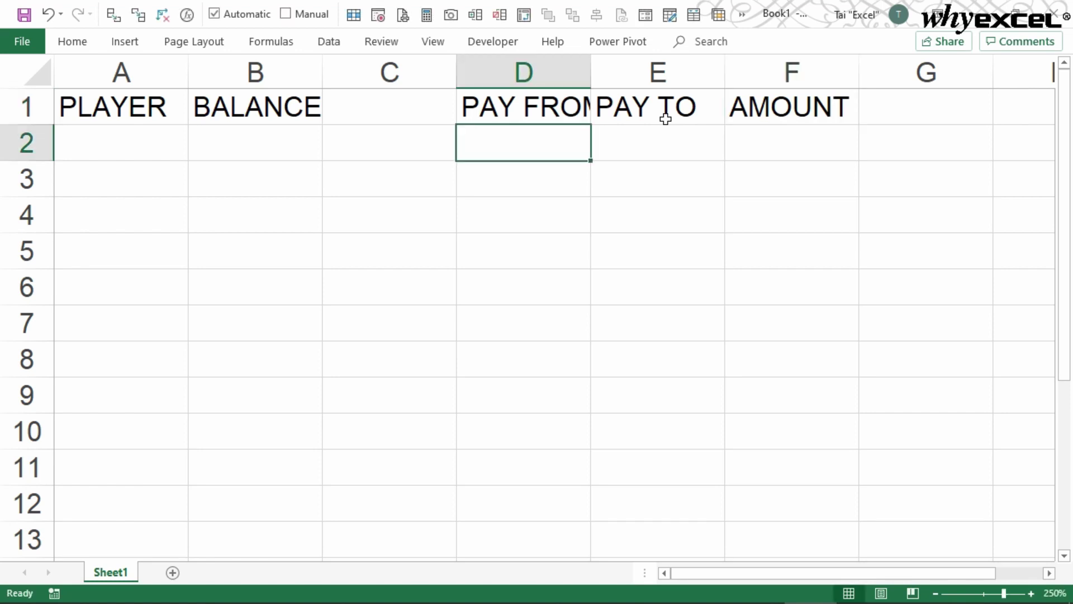
{"action": "left_click", "coordinate": [528, 74]}
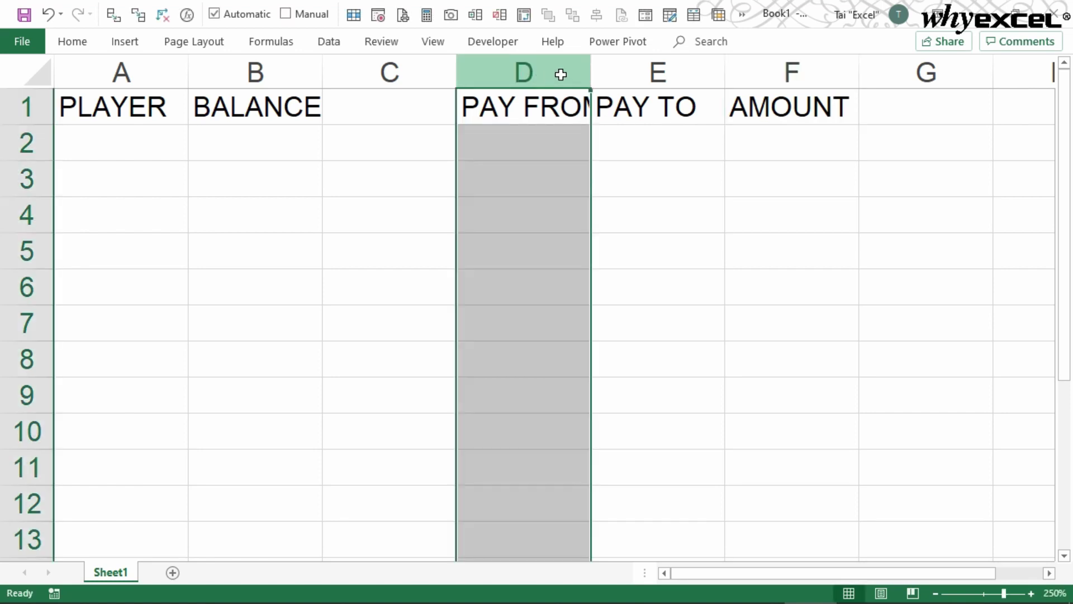
{"action": "left_click_drag", "start_coordinate": [571, 74], "coordinate": [791, 75]}
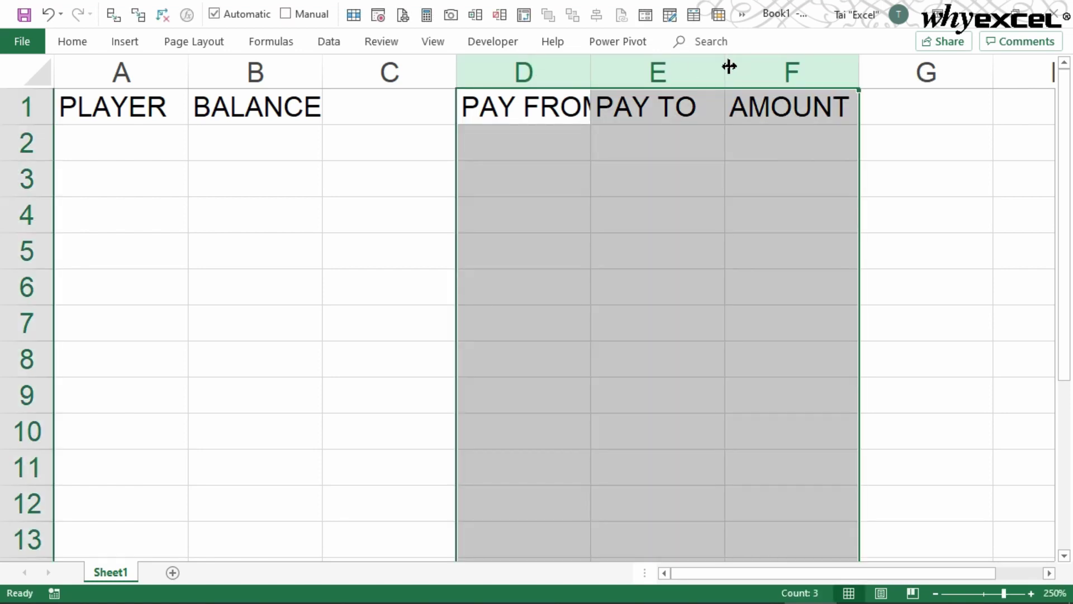
{"action": "left_click_drag", "start_coordinate": [726, 71], "coordinate": [789, 72]}
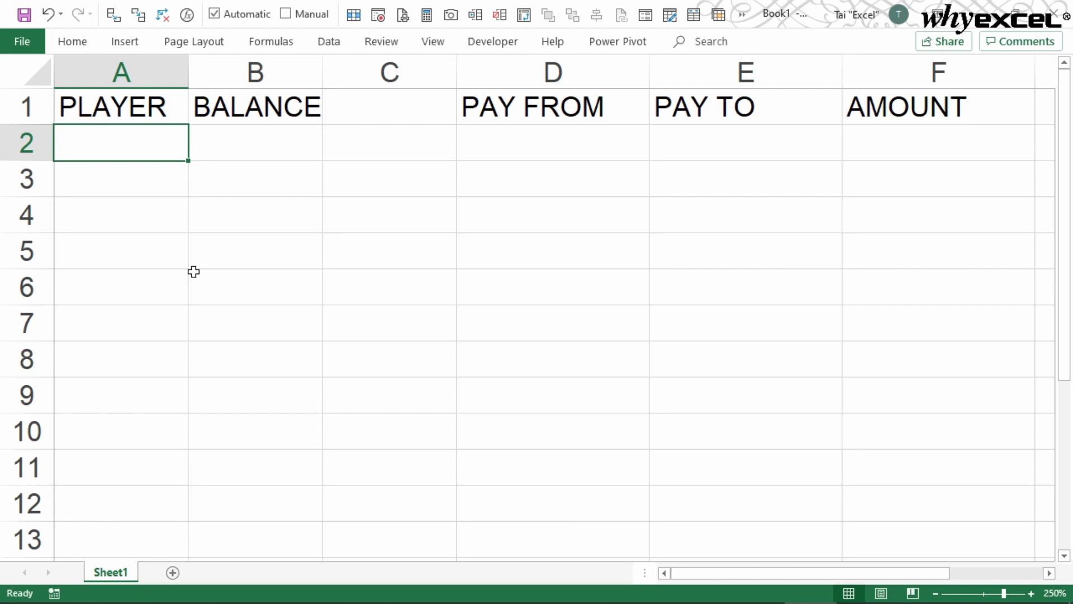
{"action": "type", "text": "ALPHA"}
- Enter players ALPHA, BRAVO and CHARLIE in the player column
{"action": "key", "text": "Return"}
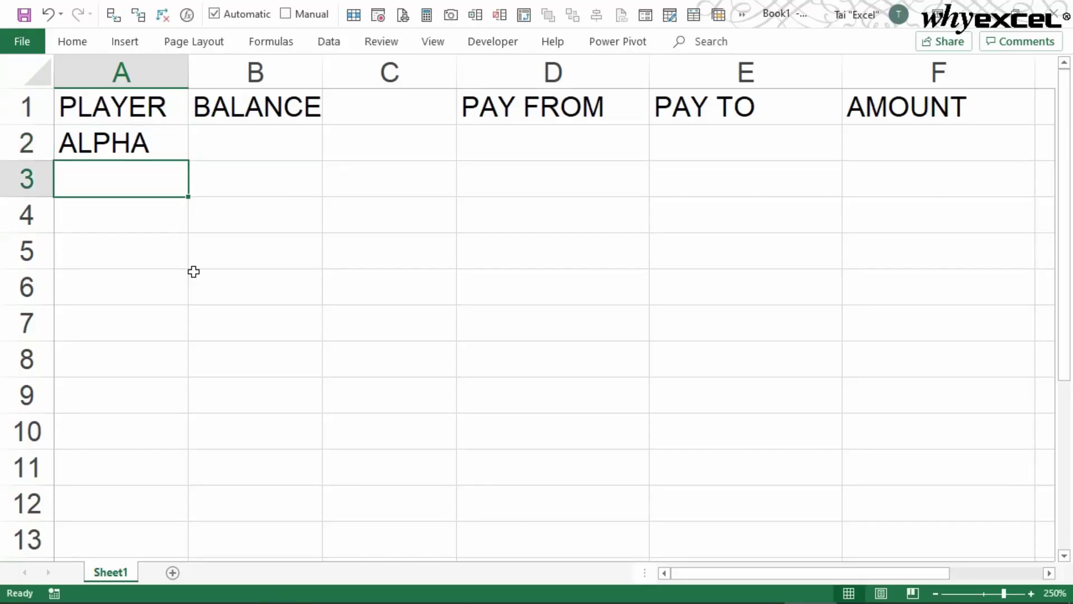
{"action": "type", "text": "BRAVO"}
{"action": "key", "text": "Return"}
{"action": "type", "text": "CHAR"}
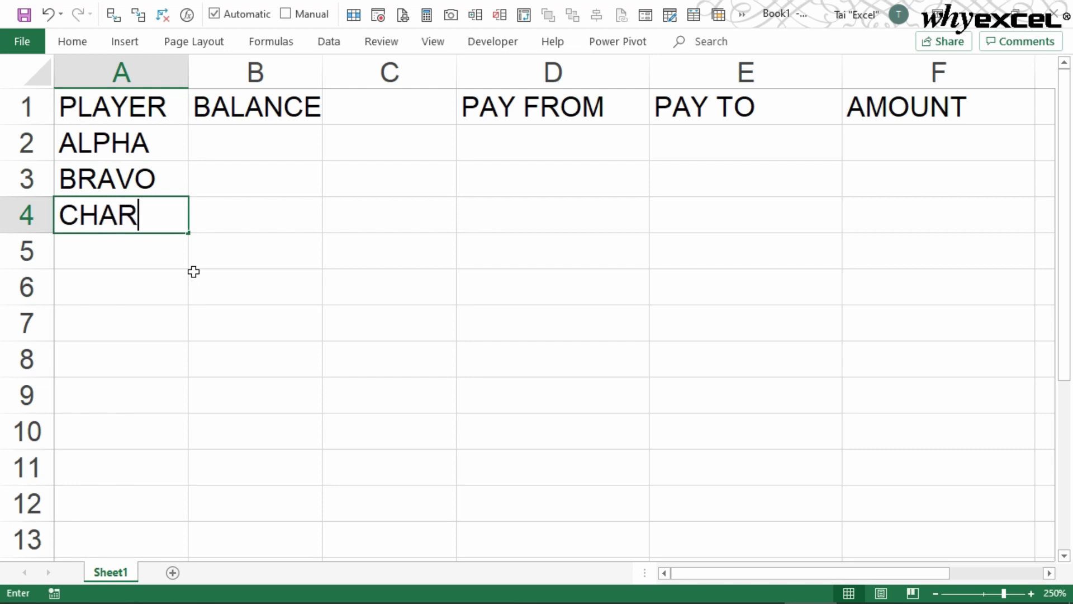
{"action": "type", "text": "LIE"}
{"action": "key", "text": "Return"}
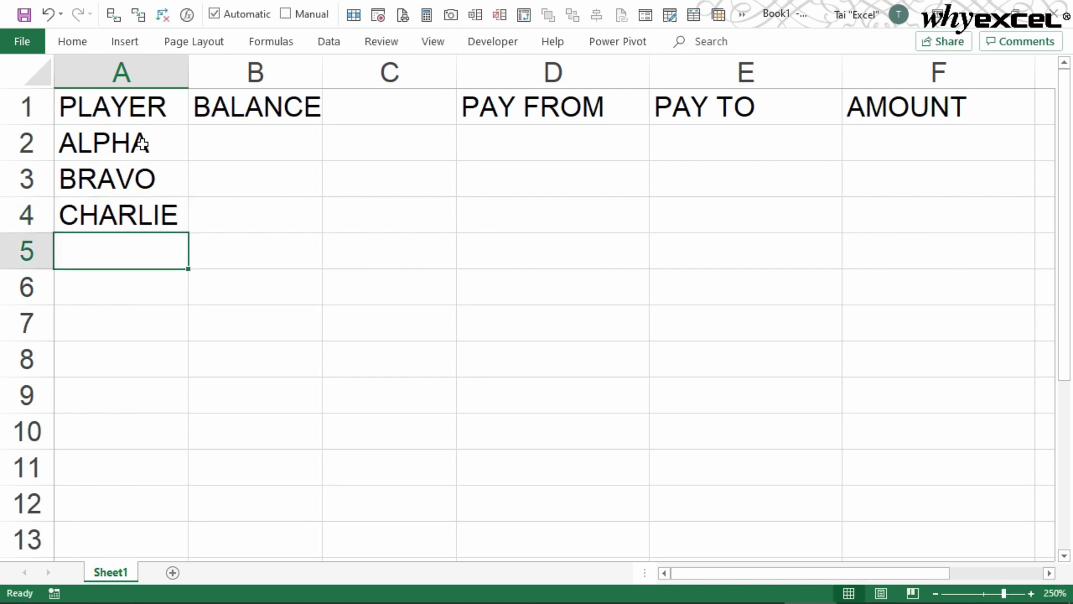
{"action": "left_click_drag", "start_coordinate": [142, 145], "coordinate": [140, 212]}
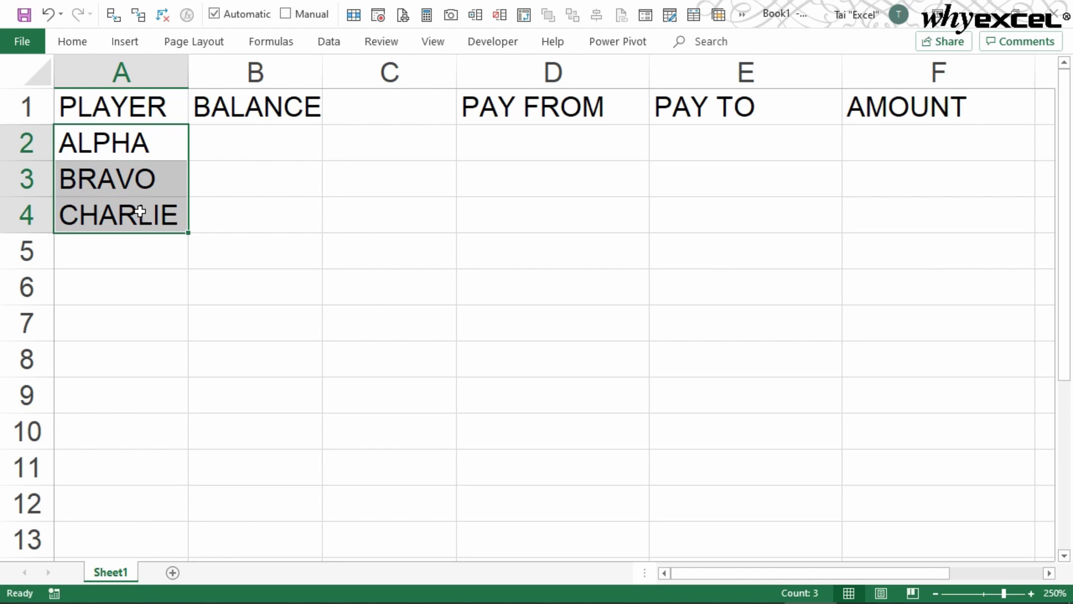
- Add an Equal To highlight rule giving ALPHA a green custom fill
{"action": "left_click", "coordinate": [73, 42]}
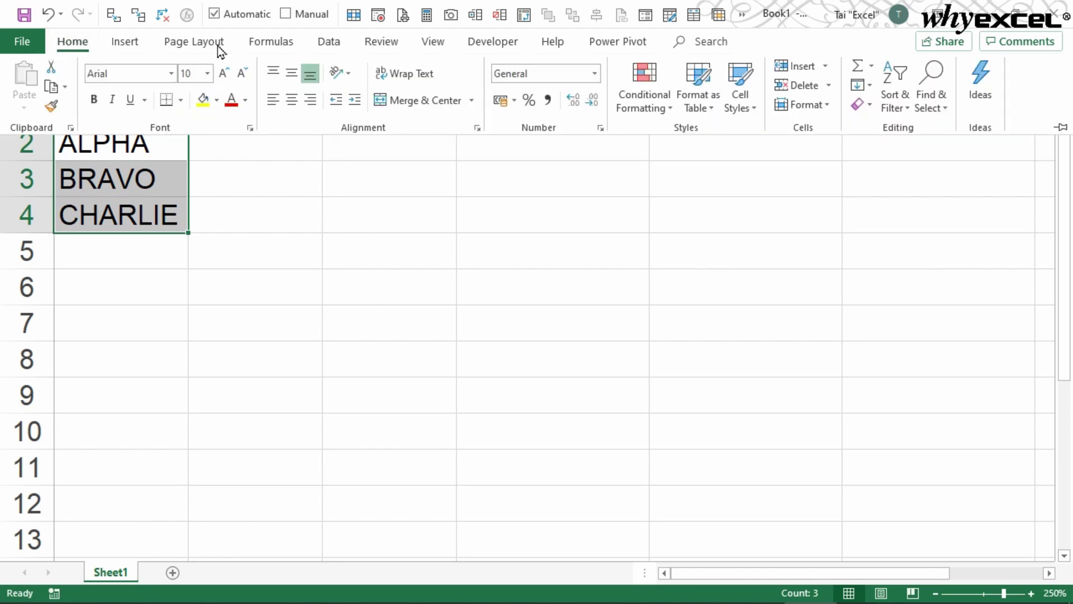
{"action": "left_click", "coordinate": [643, 92]}
{"action": "mouse_move", "coordinate": [700, 140]}
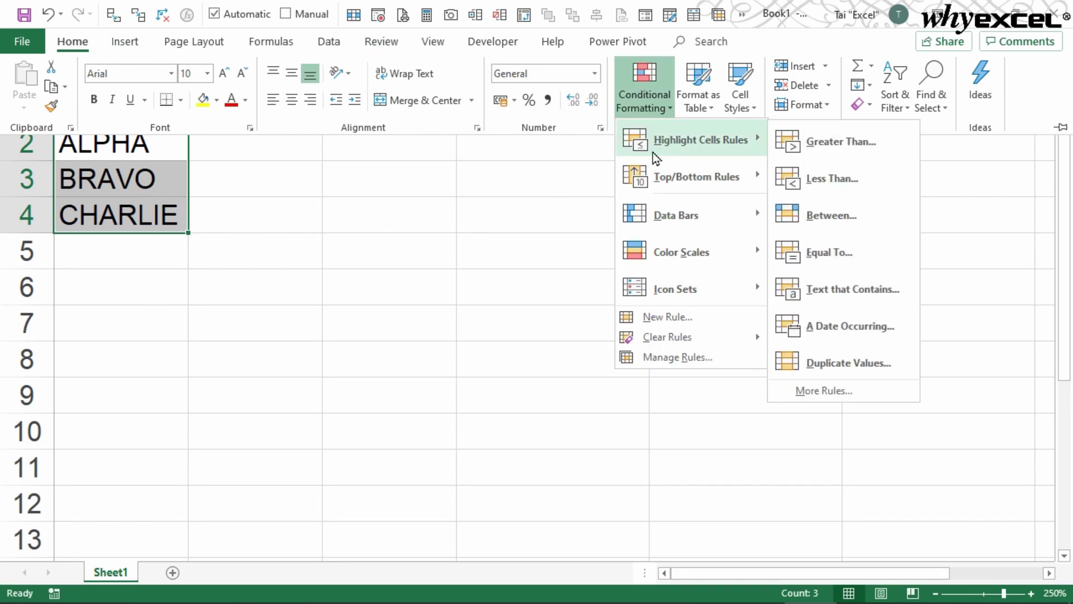
{"action": "left_click", "coordinate": [846, 249]}
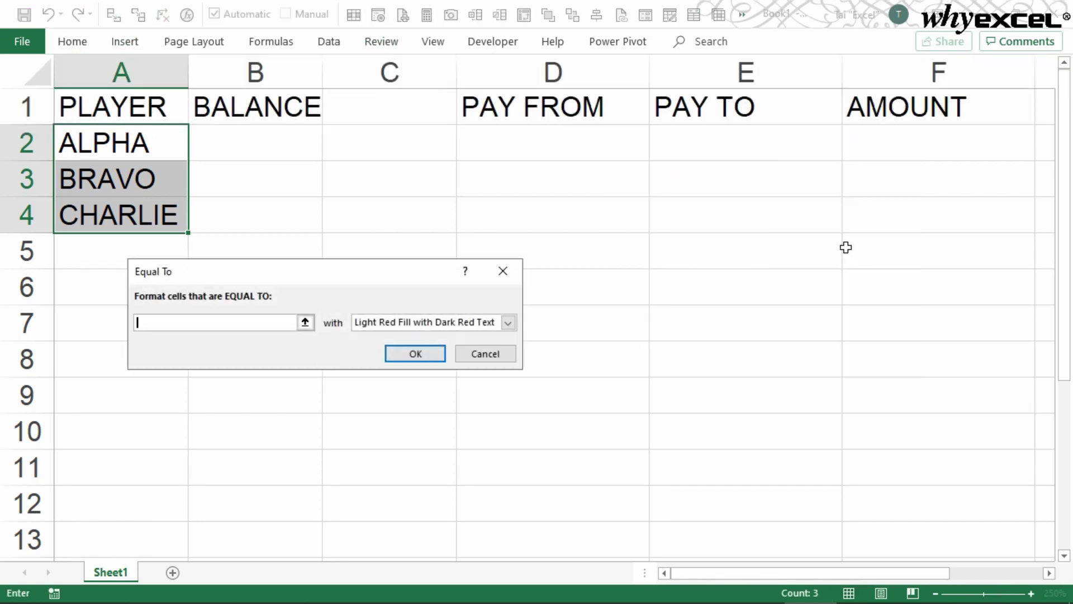
{"action": "type", "text": "ALPHA"}
{"action": "left_click", "coordinate": [444, 322]}
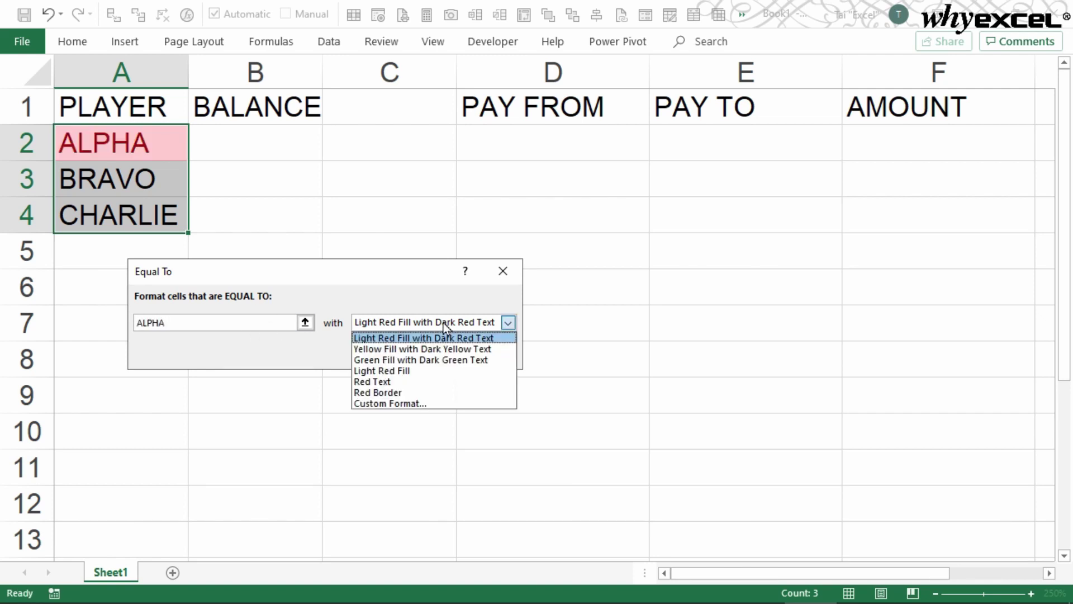
{"action": "left_click", "coordinate": [418, 405]}
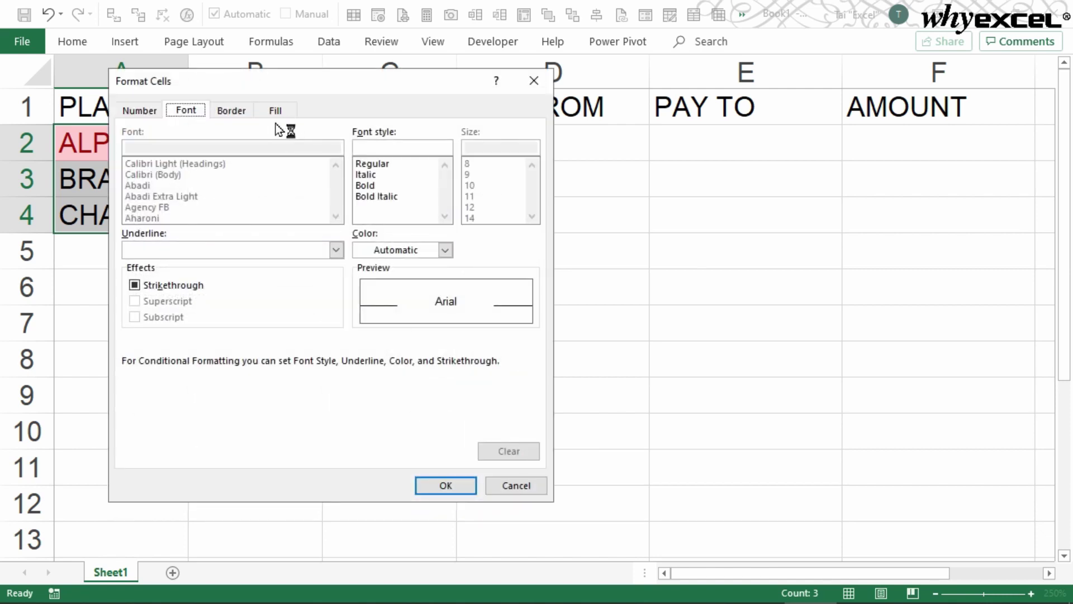
{"action": "left_click", "coordinate": [276, 113]}
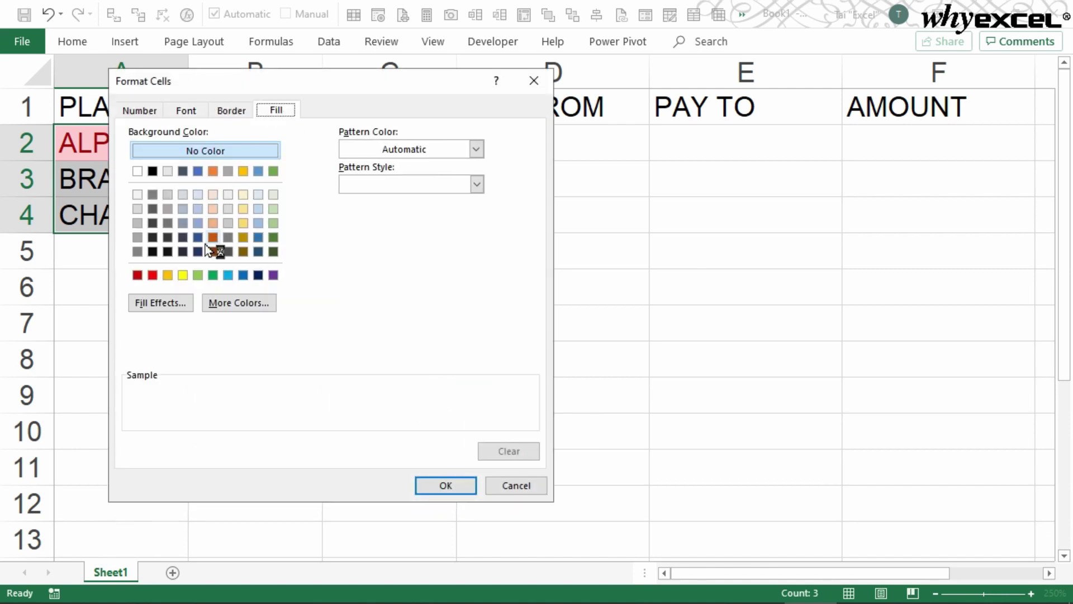
{"action": "left_click", "coordinate": [213, 275]}
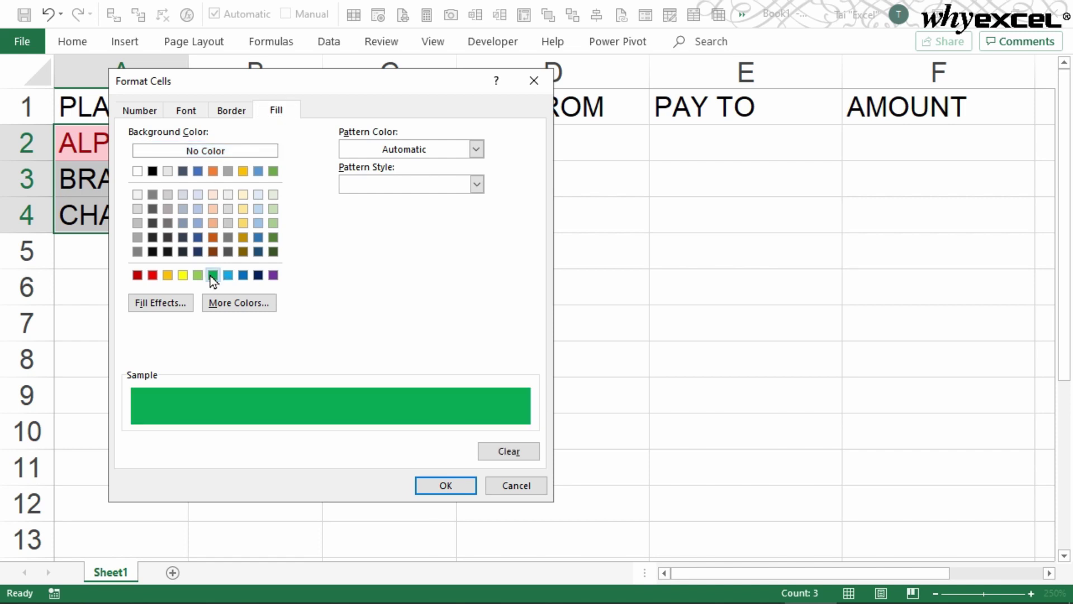
{"action": "left_click", "coordinate": [447, 486]}
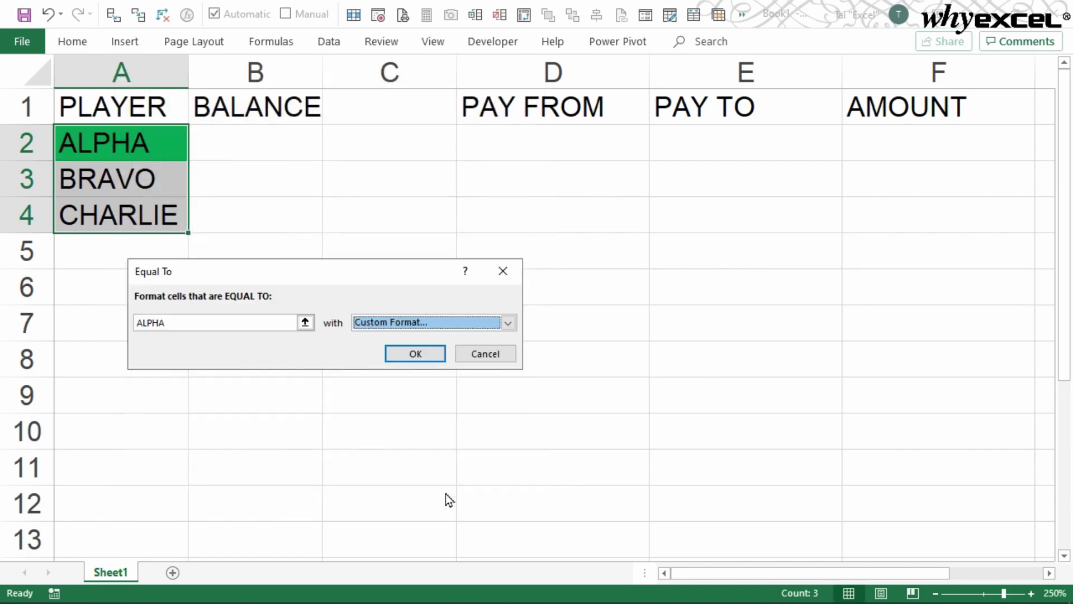
{"action": "left_click", "coordinate": [415, 352]}
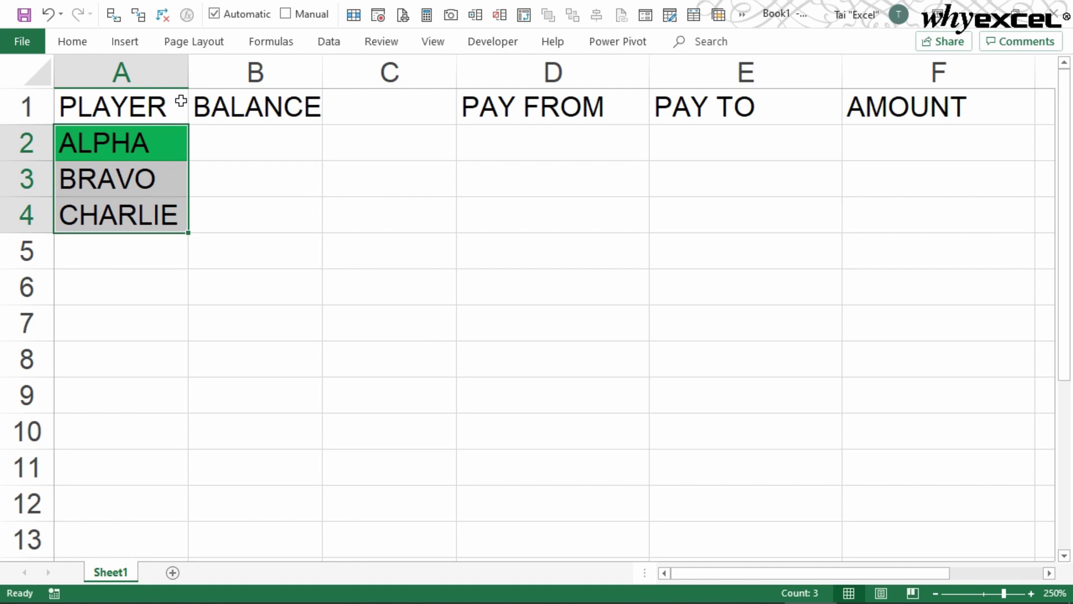
- Add an Equal To highlight rule giving BRAVO a gold custom fill
{"action": "left_click", "coordinate": [68, 48]}
{"action": "left_click", "coordinate": [644, 94]}
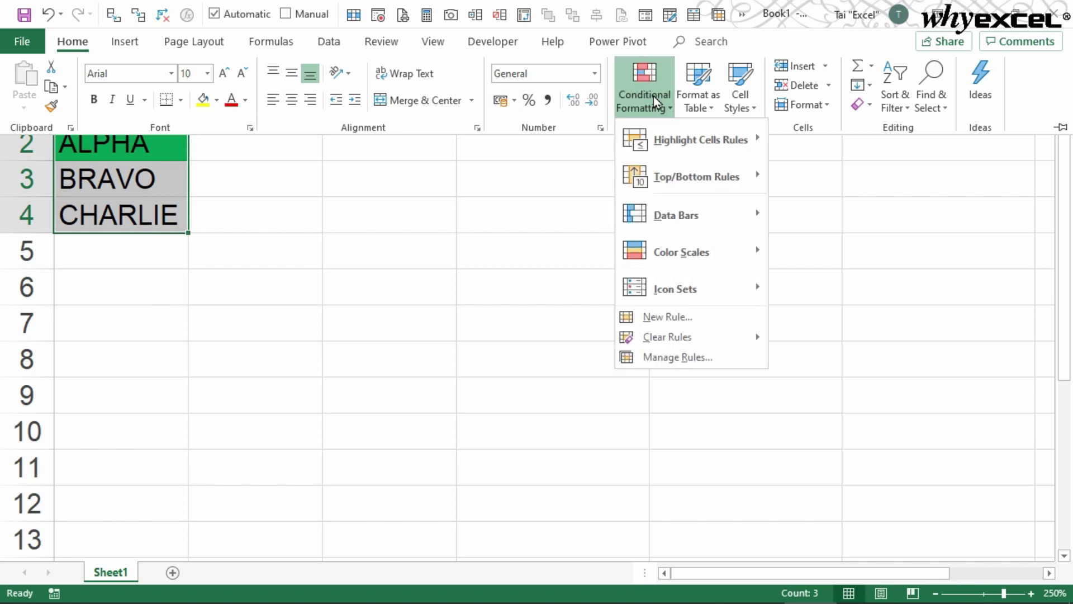
{"action": "mouse_move", "coordinate": [700, 140]}
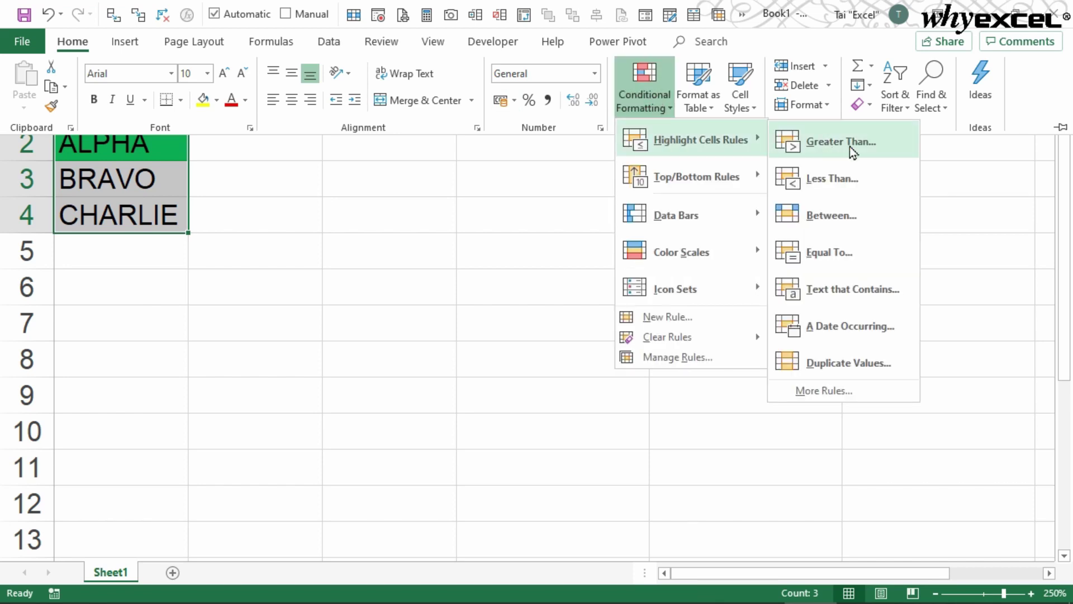
{"action": "left_click", "coordinate": [829, 251]}
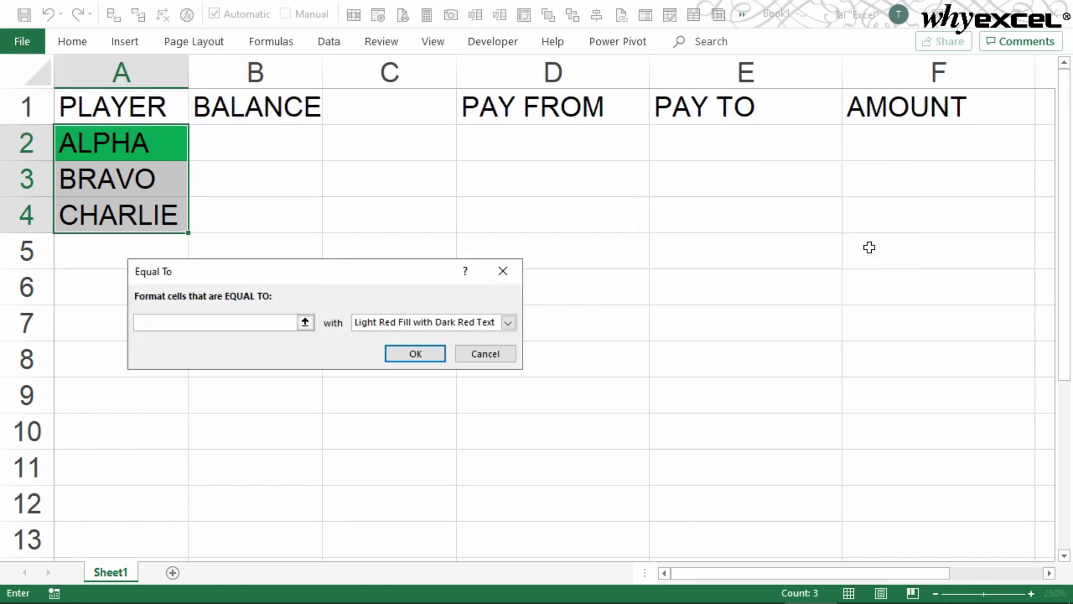
{"action": "type", "text": "BRAVO"}
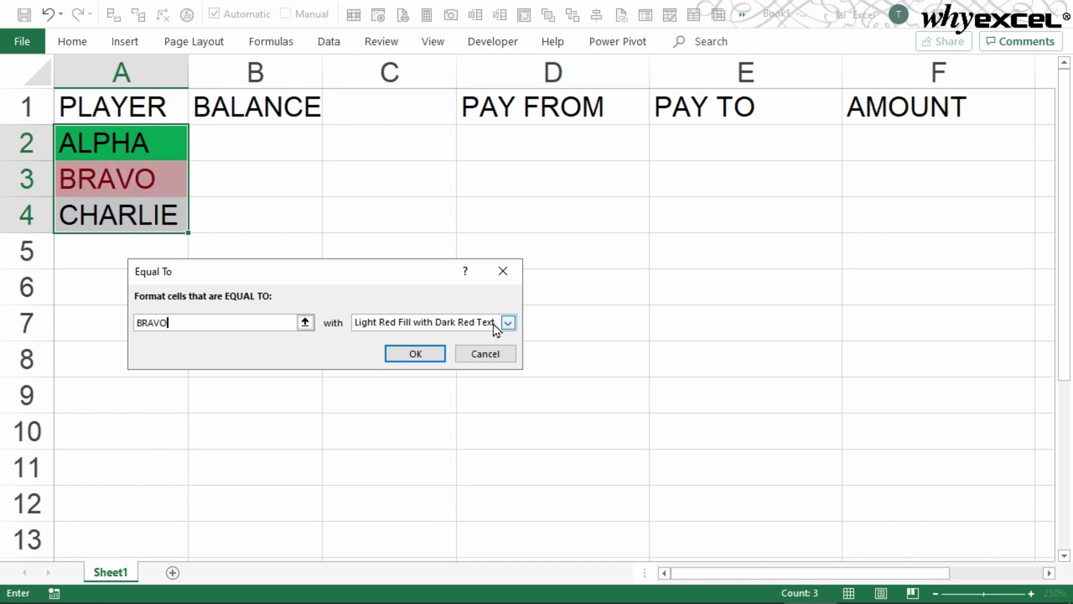
{"action": "left_click", "coordinate": [508, 322]}
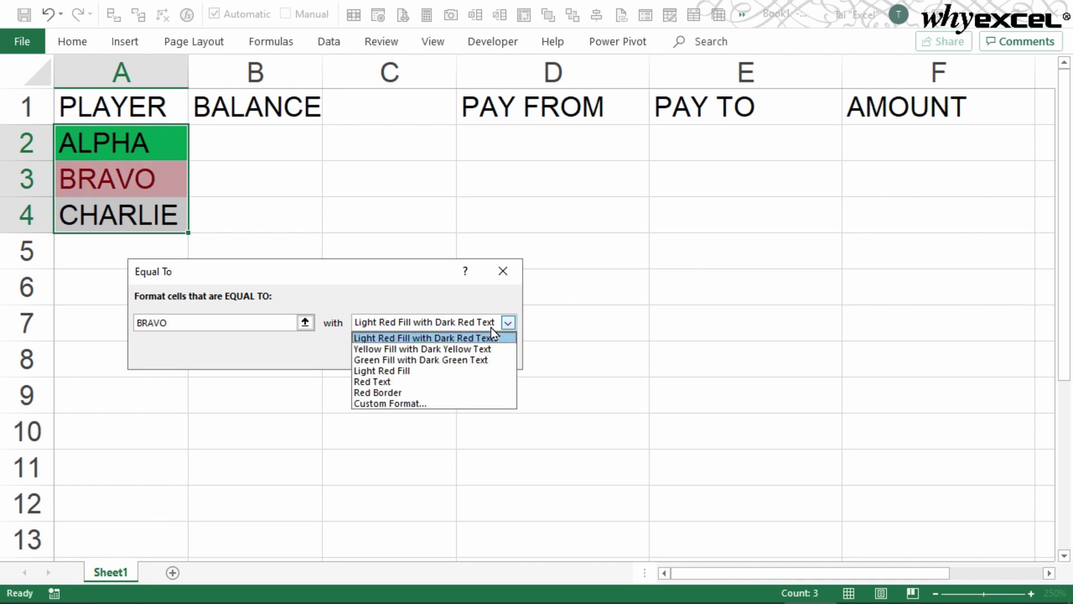
{"action": "left_click", "coordinate": [430, 405]}
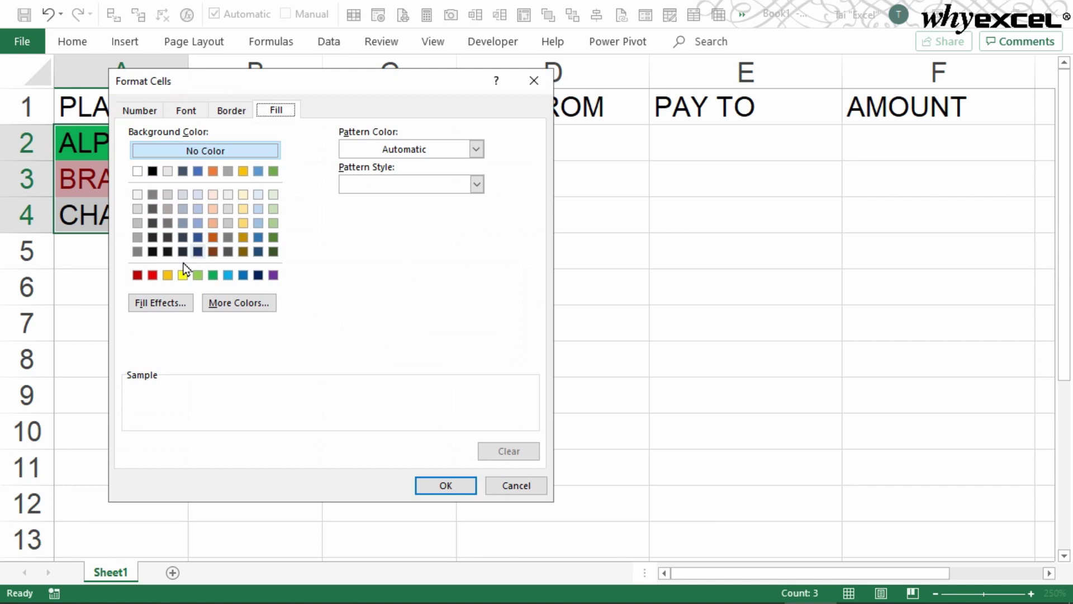
{"action": "left_click", "coordinate": [167, 275]}
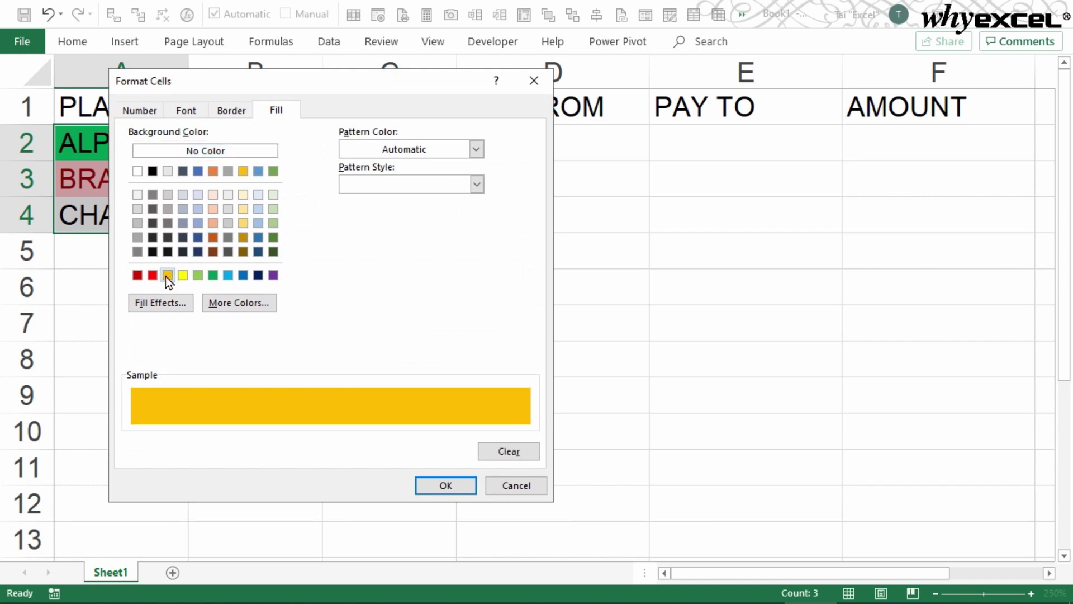
{"action": "left_click", "coordinate": [444, 486]}
{"action": "left_click", "coordinate": [427, 361]}
- Add an Equal To highlight rule giving CHARLIE a blue custom fill
{"action": "left_click", "coordinate": [73, 41]}
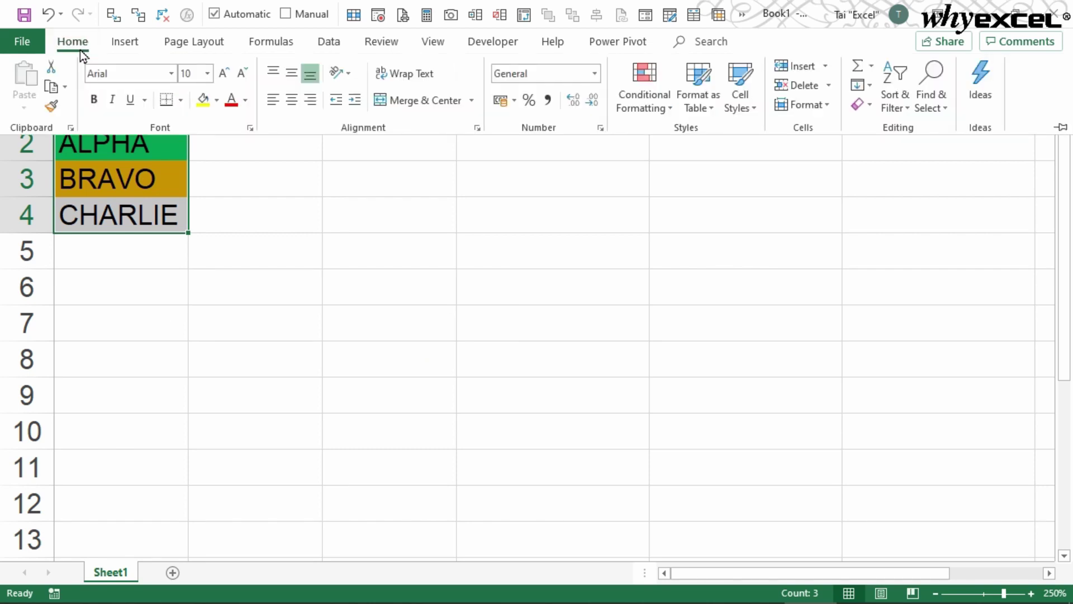
{"action": "left_click", "coordinate": [659, 83]}
{"action": "mouse_move", "coordinate": [701, 140]}
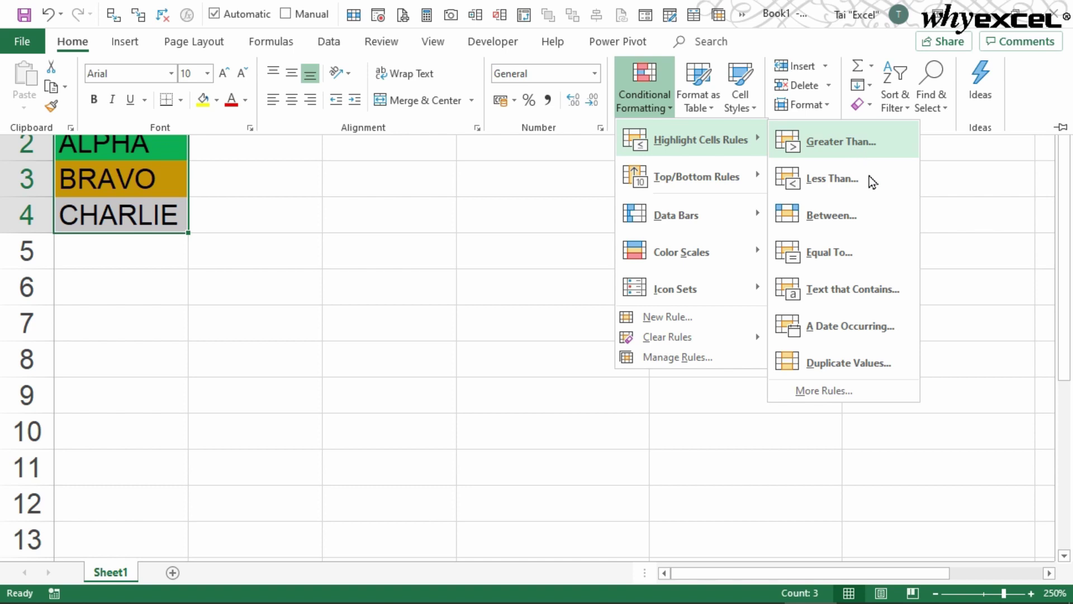
{"action": "left_click", "coordinate": [859, 256]}
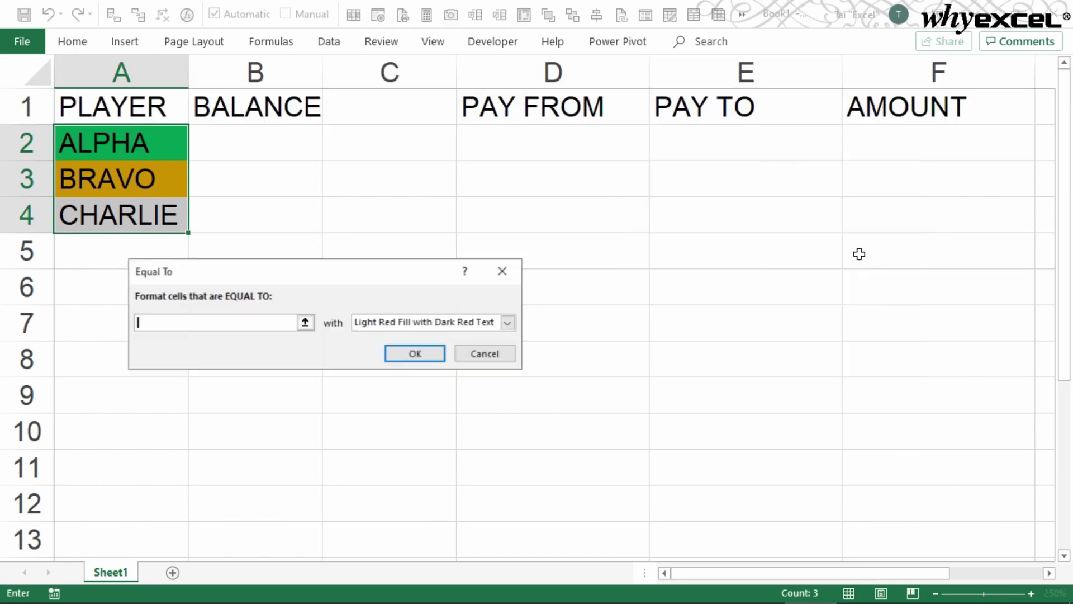
{"action": "type", "text": "CHARLIE"}
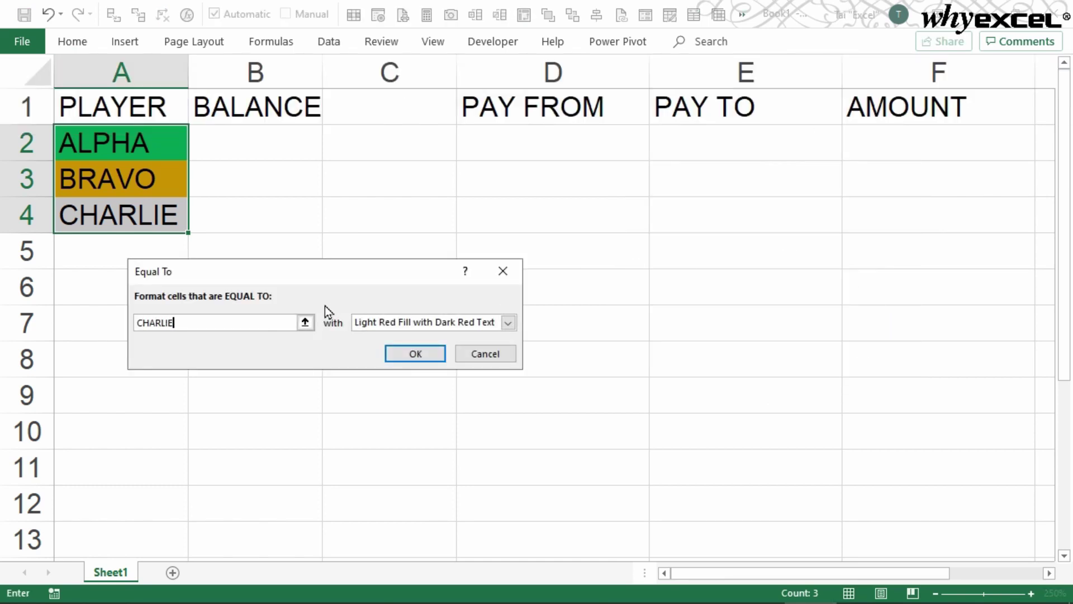
{"action": "left_click", "coordinate": [390, 322]}
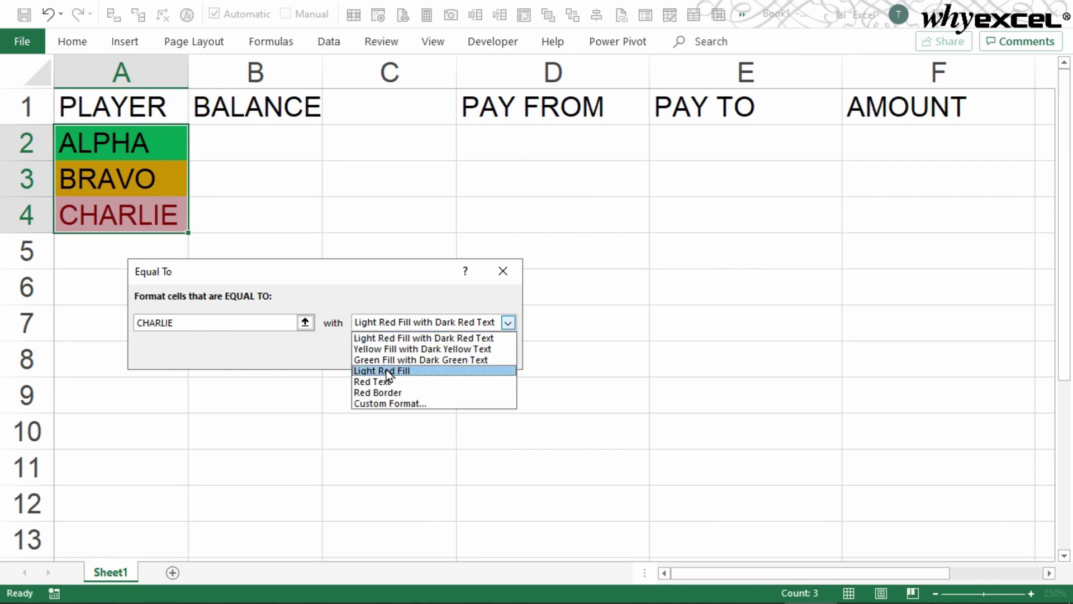
{"action": "left_click", "coordinate": [391, 403]}
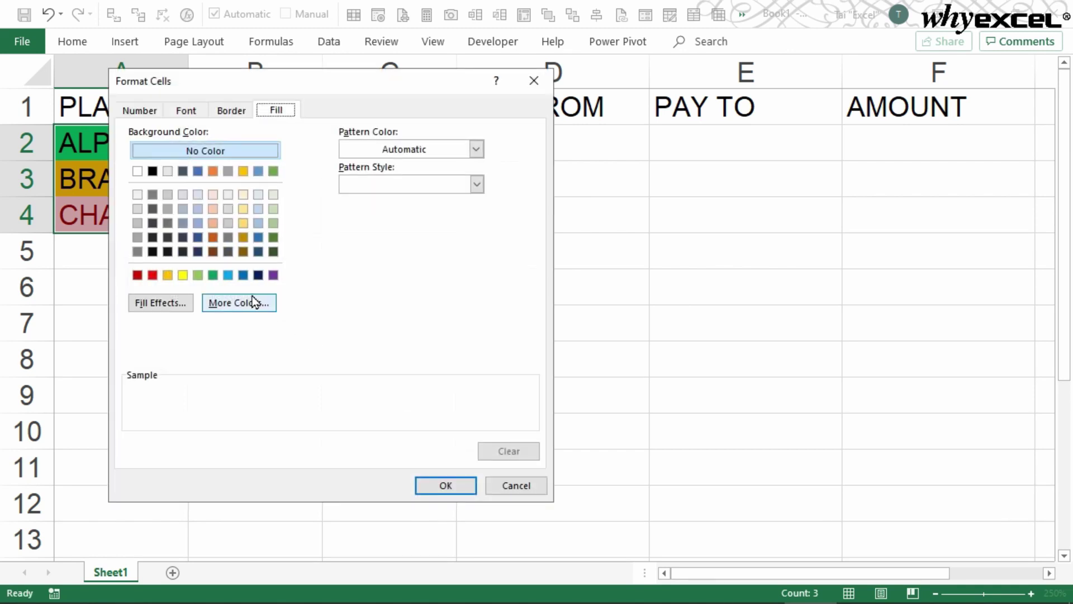
{"action": "left_click", "coordinate": [240, 277]}
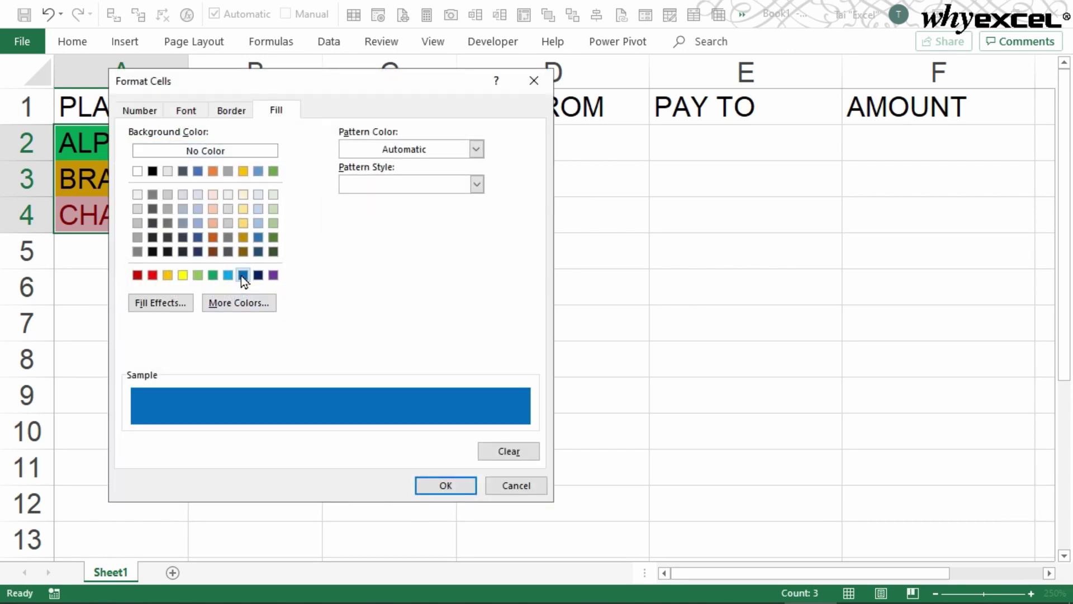
{"action": "left_click", "coordinate": [445, 486]}
{"action": "left_click", "coordinate": [417, 354]}
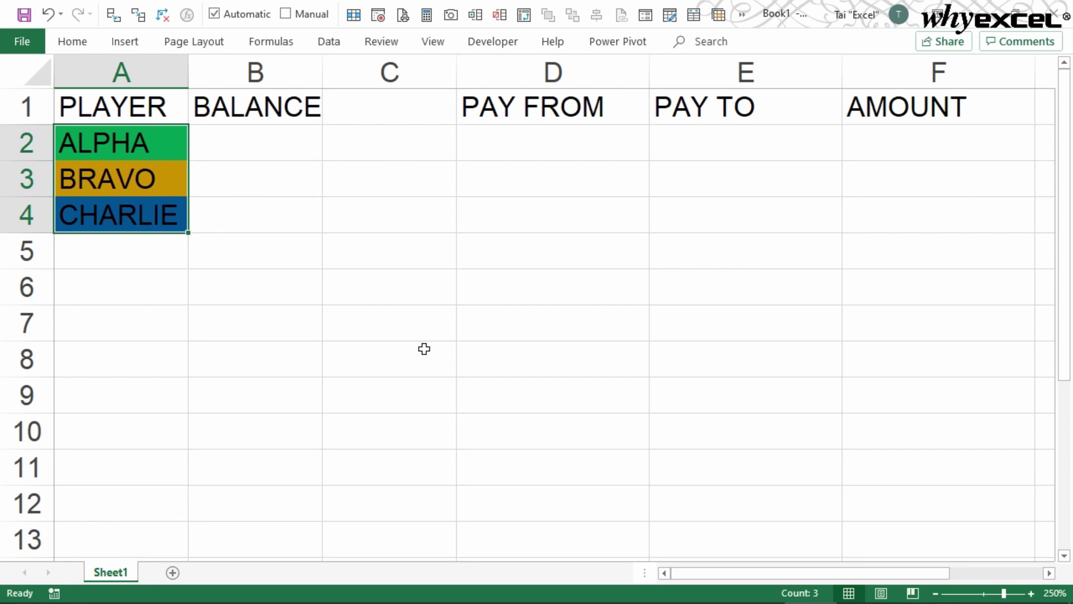
{"action": "left_click", "coordinate": [73, 41]}
{"action": "left_click", "coordinate": [643, 87]}
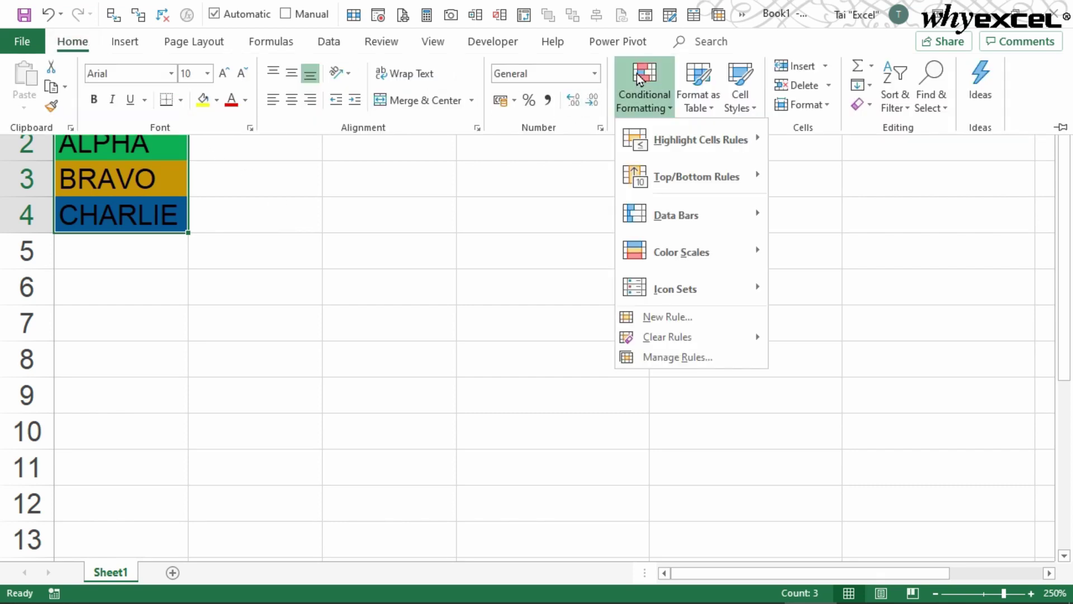
{"action": "left_click", "coordinate": [683, 356]}
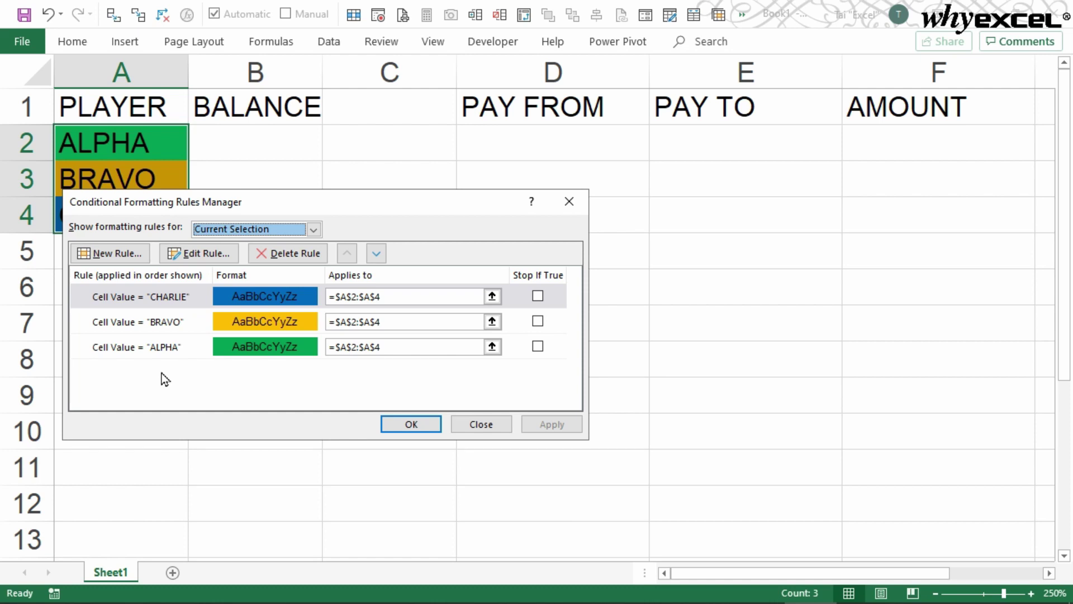
{"action": "left_click", "coordinate": [205, 254]}
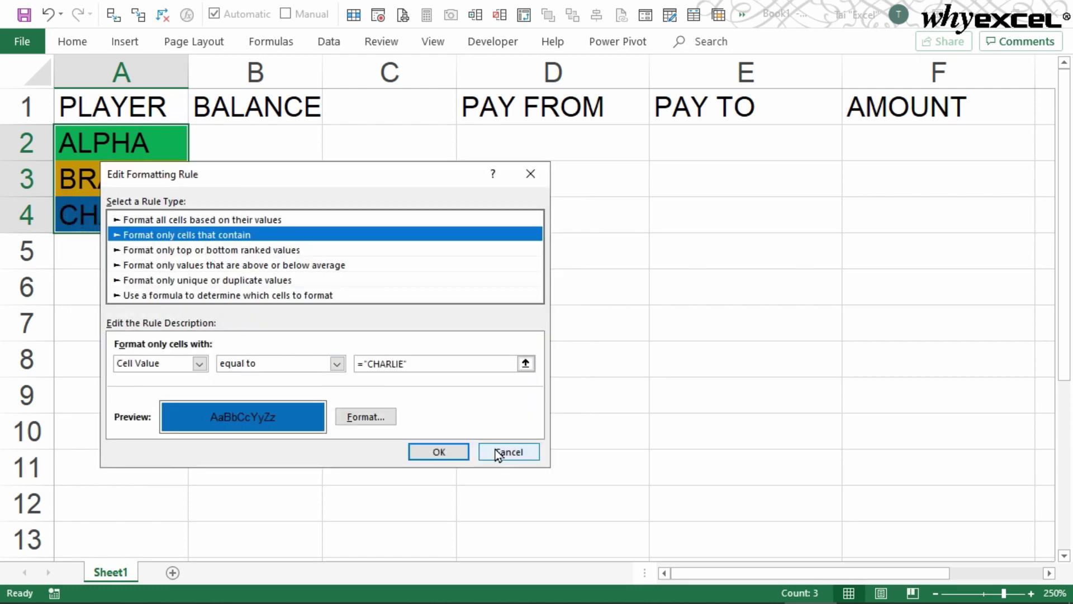
{"action": "left_click", "coordinate": [508, 452]}
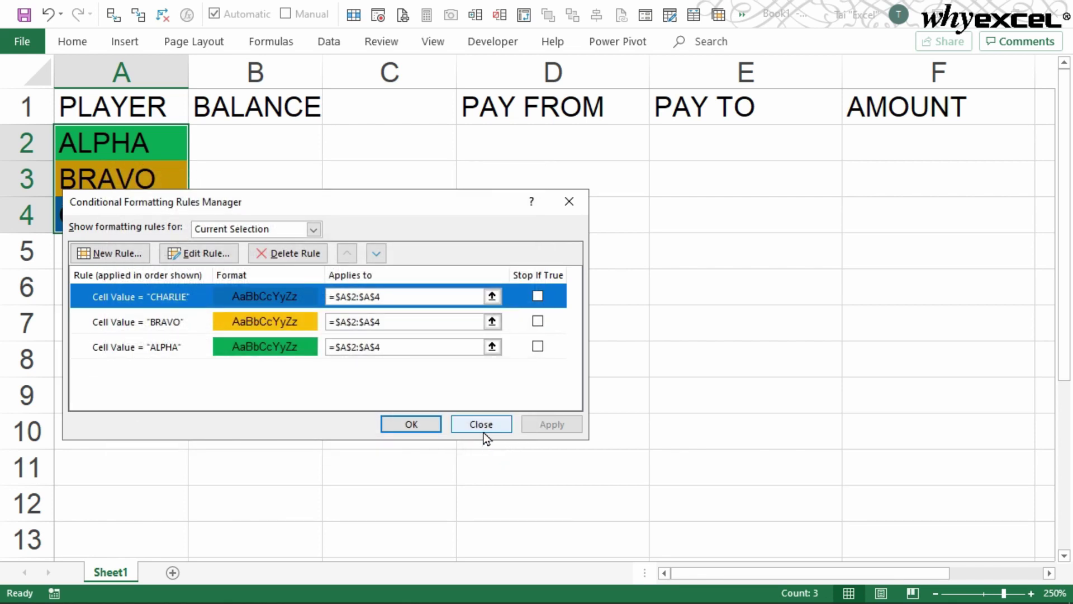
{"action": "left_click", "coordinate": [482, 424]}
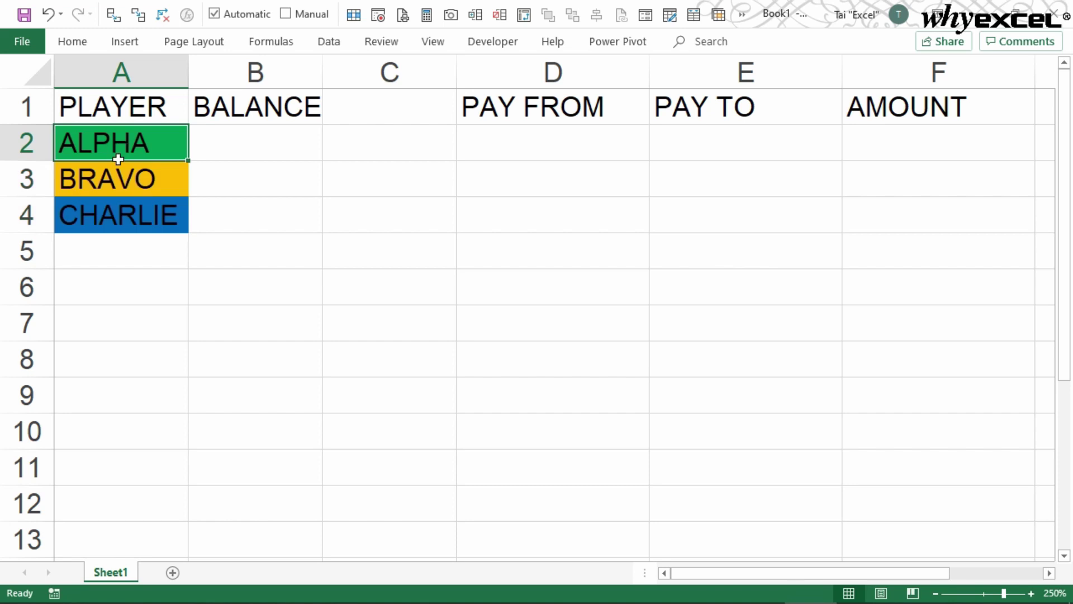
- Enter payees ALPHA, BRAVO and CHARLIE in E2:E4
{"action": "left_click_drag", "start_coordinate": [117, 147], "coordinate": [117, 214]}
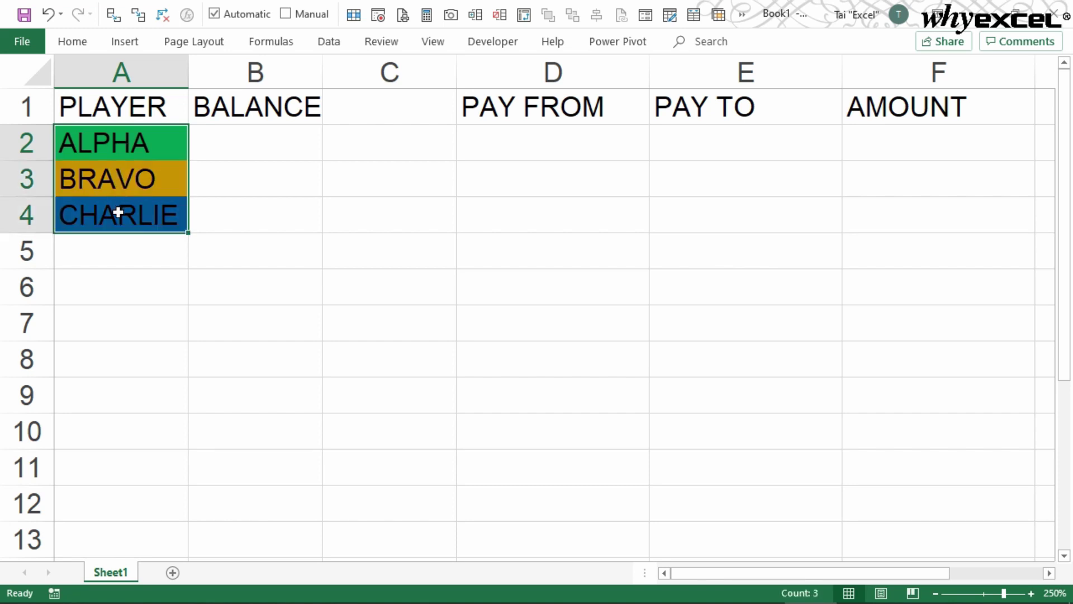
{"action": "left_click", "coordinate": [694, 140]}
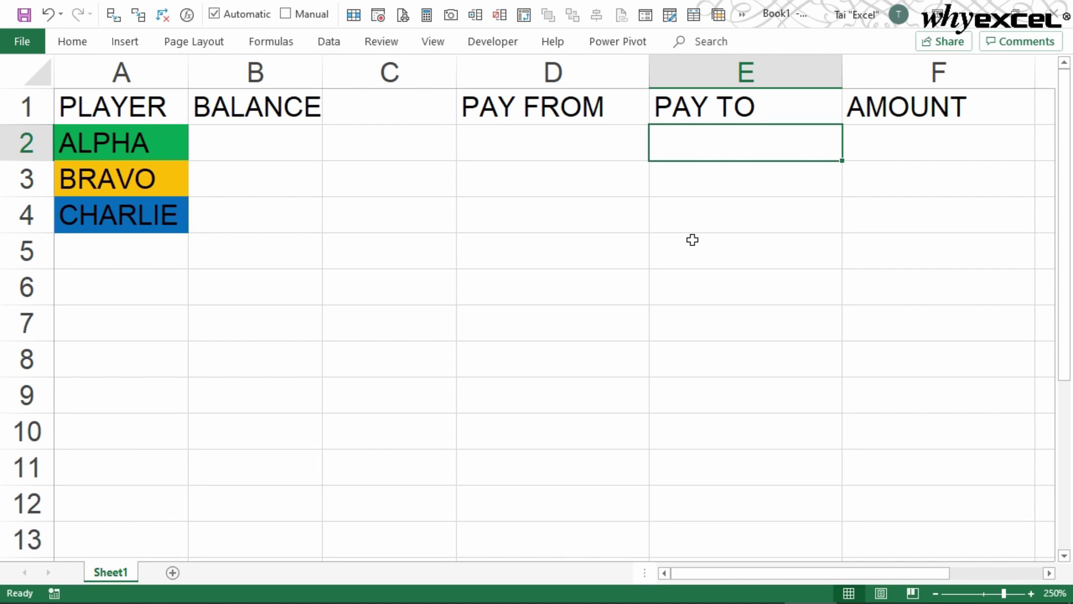
{"action": "type", "text": "ALPHA"}
{"action": "key", "text": "Return"}
{"action": "type", "text": "BRAVO"}
{"action": "key", "text": "Return"}
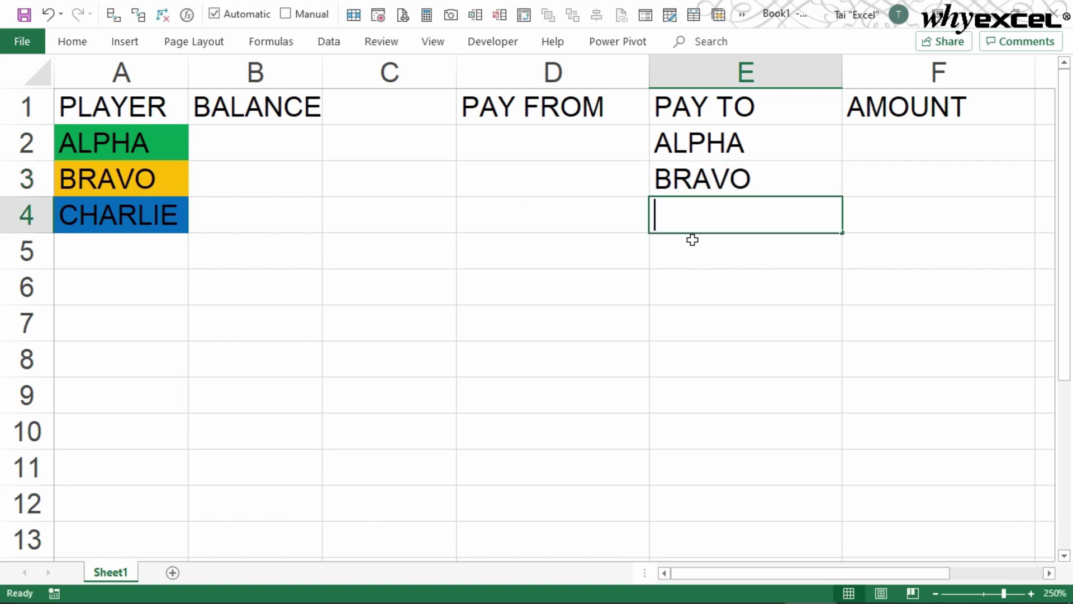
{"action": "type", "text": "CHARLIE"}
{"action": "key", "text": "Return"}
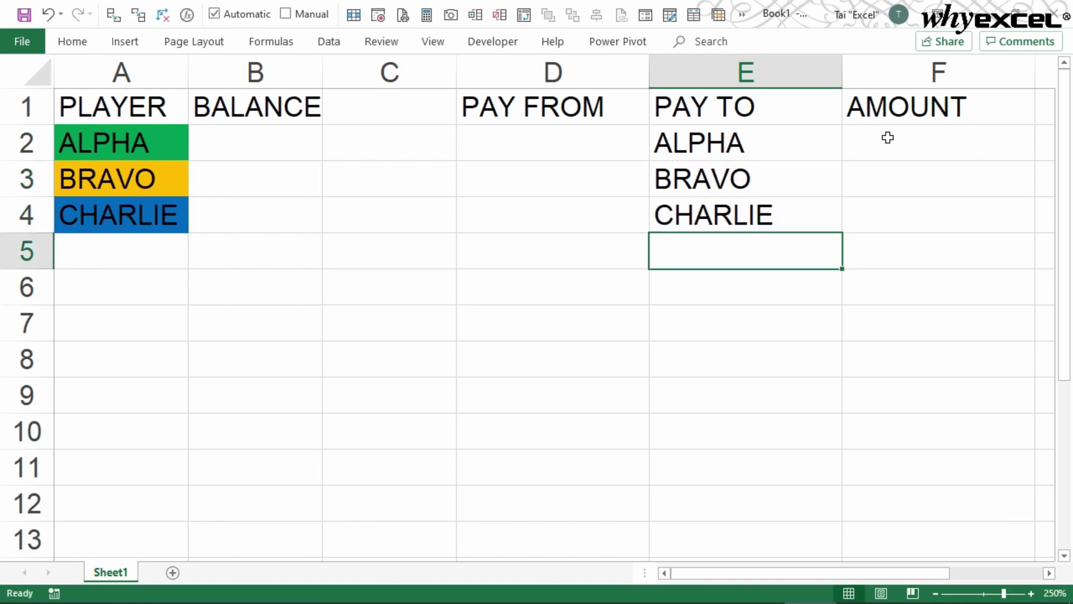
- Fill 1500 into all three AMOUNT cells F2:F4 at once
{"action": "left_click_drag", "start_coordinate": [897, 148], "coordinate": [897, 217]}
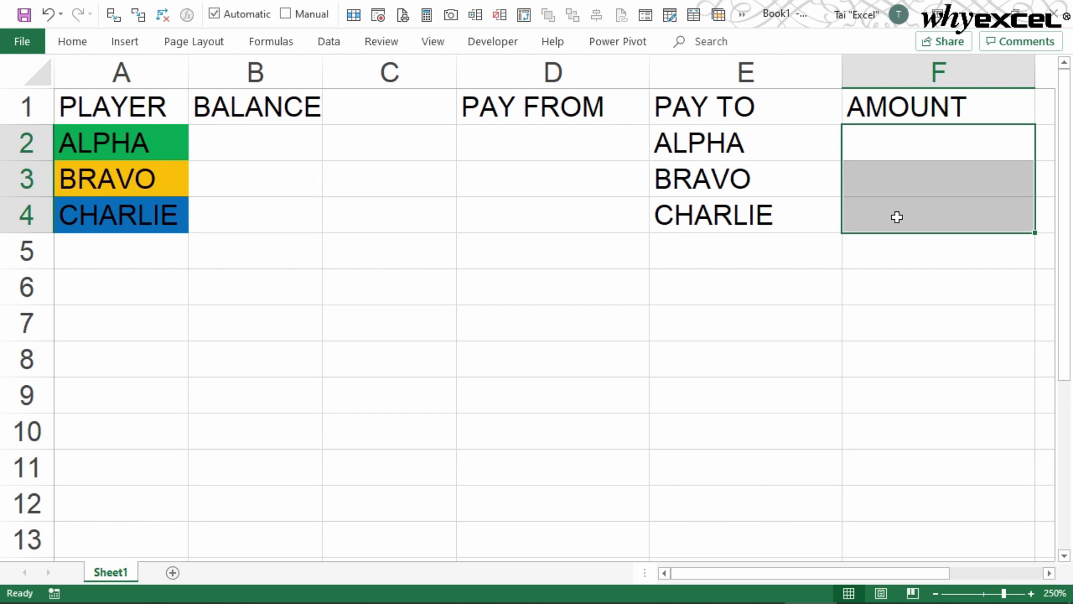
{"action": "left_click_drag", "start_coordinate": [902, 144], "coordinate": [903, 213]}
{"action": "type", "text": "1500"}
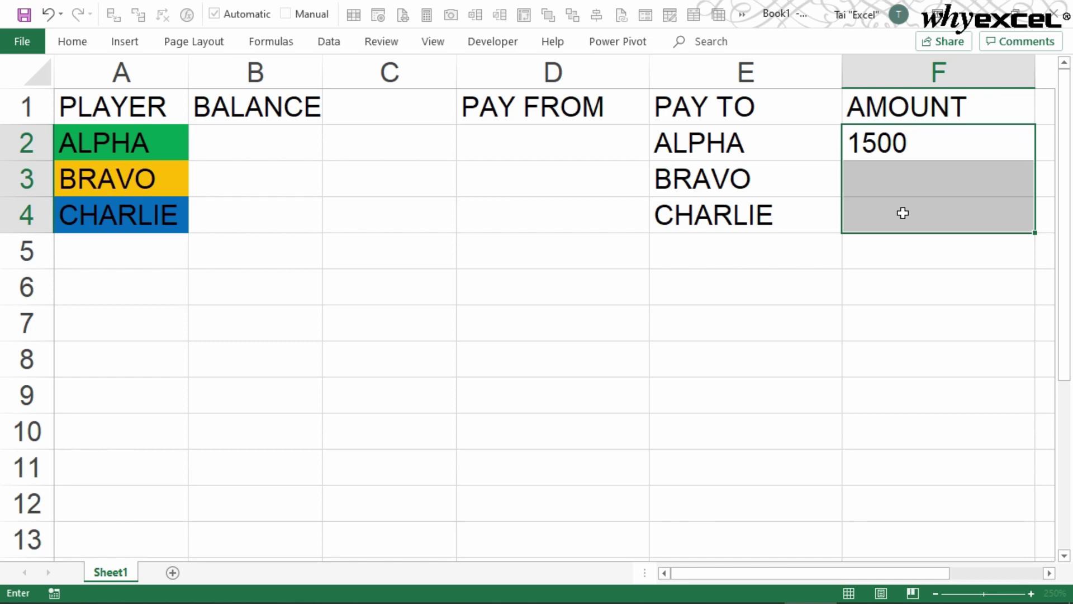
{"action": "key", "text": "ctrl+Return"}
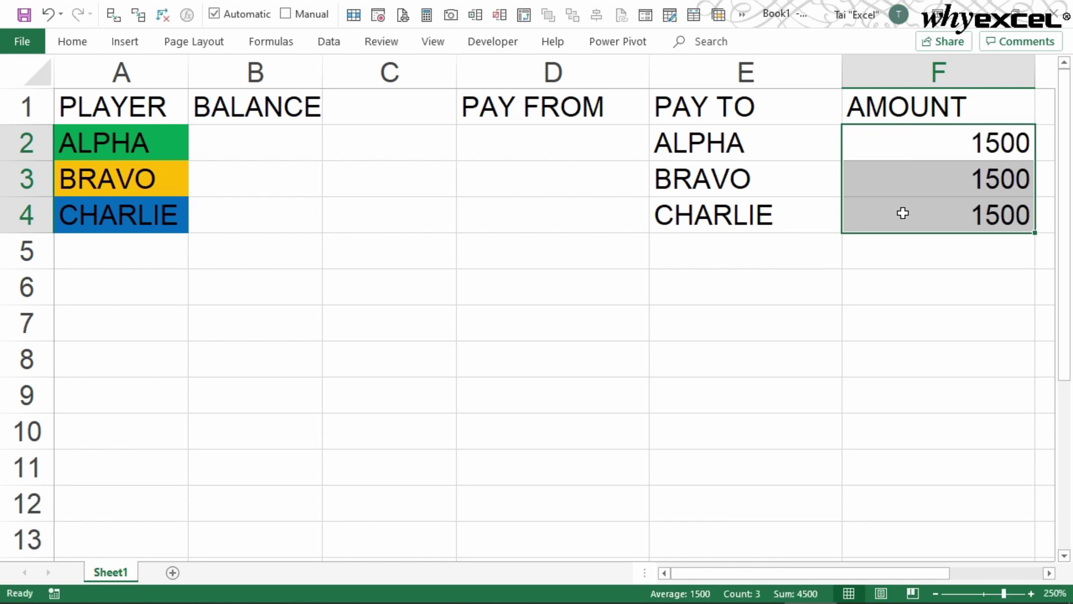
{"action": "left_click", "coordinate": [746, 167]}
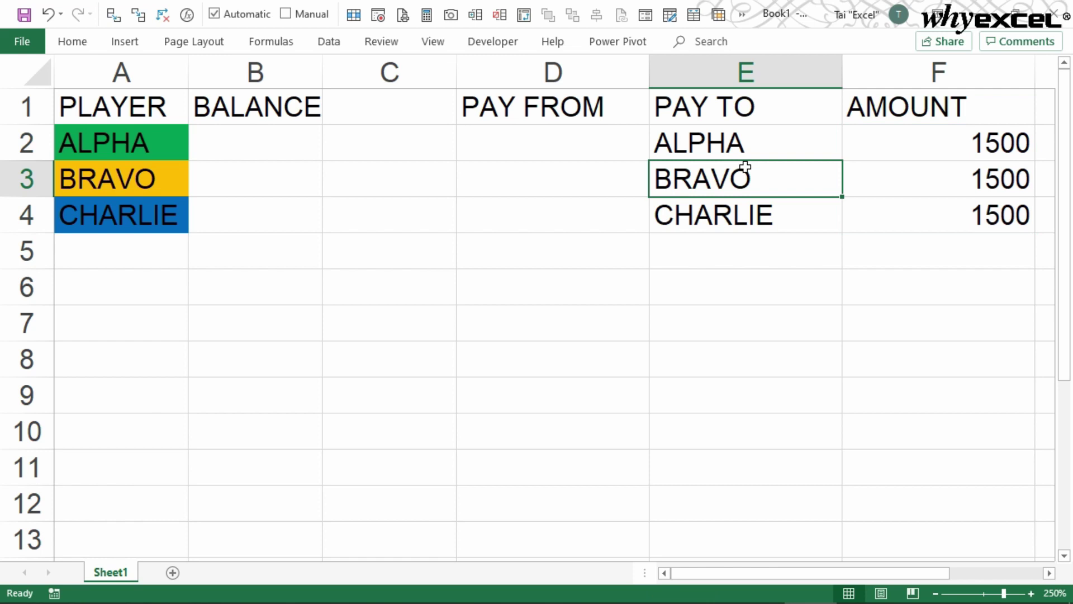
- Copy the colour-coded player cells from column A
{"action": "left_click", "coordinate": [717, 146]}
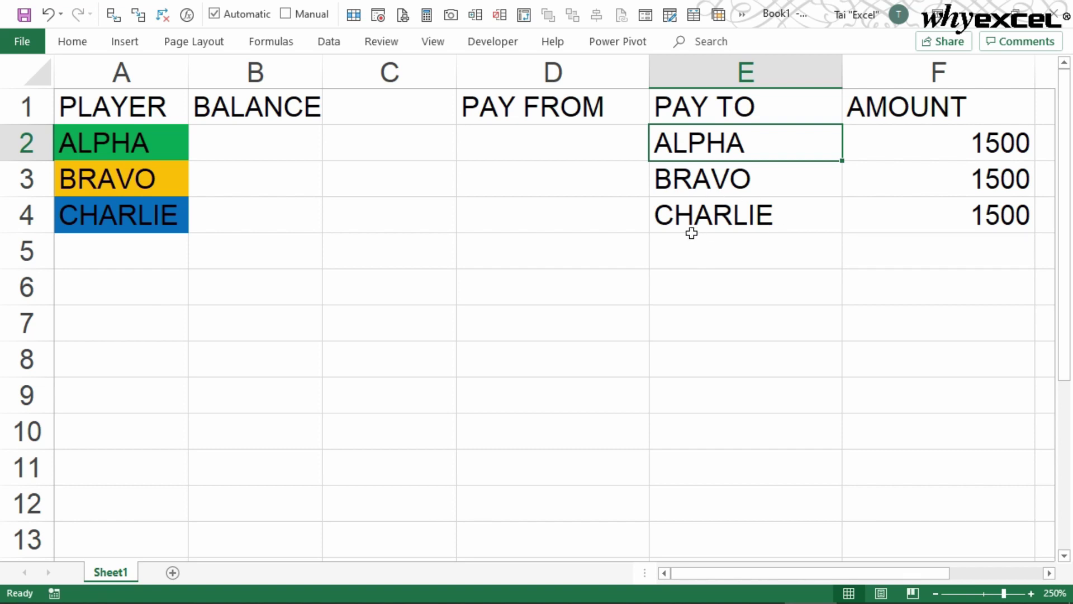
{"action": "left_click", "coordinate": [155, 153]}
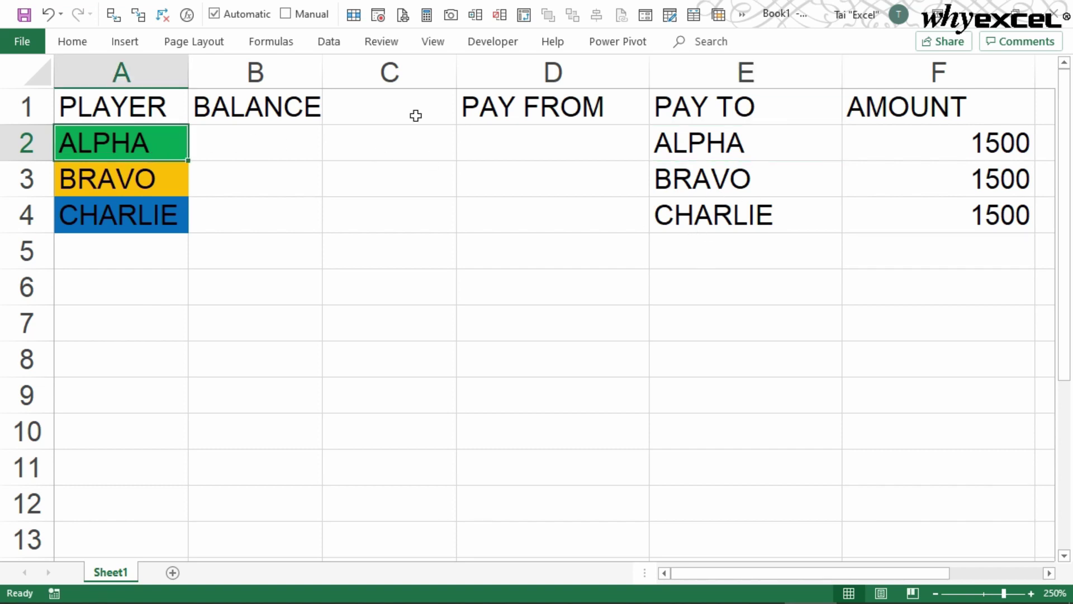
{"action": "left_click", "coordinate": [730, 151]}
{"action": "left_click_drag", "start_coordinate": [733, 176], "coordinate": [713, 216]}
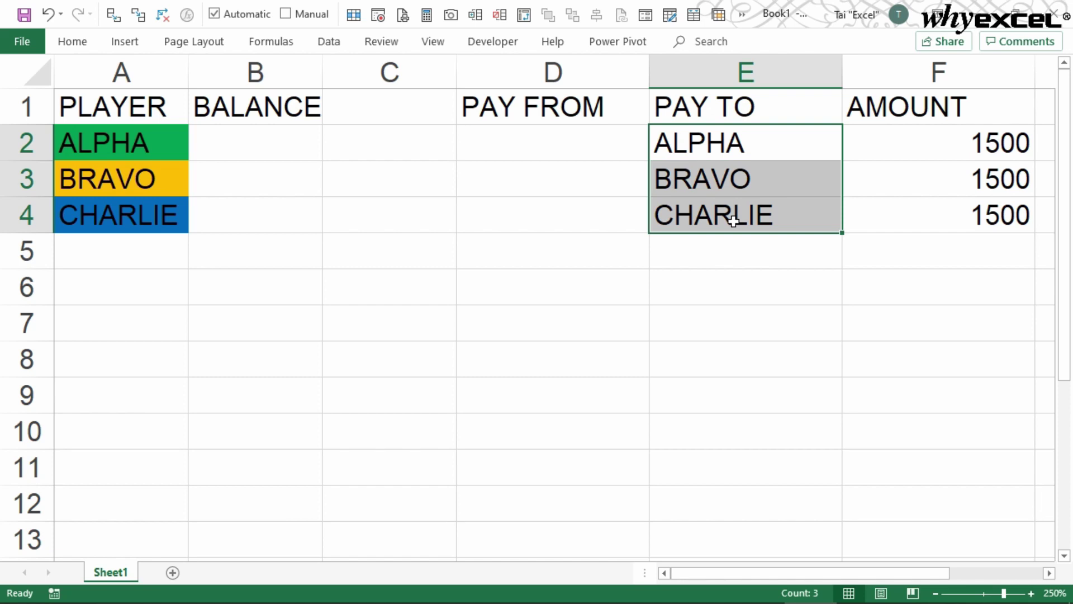
{"action": "left_click", "coordinate": [139, 148]}
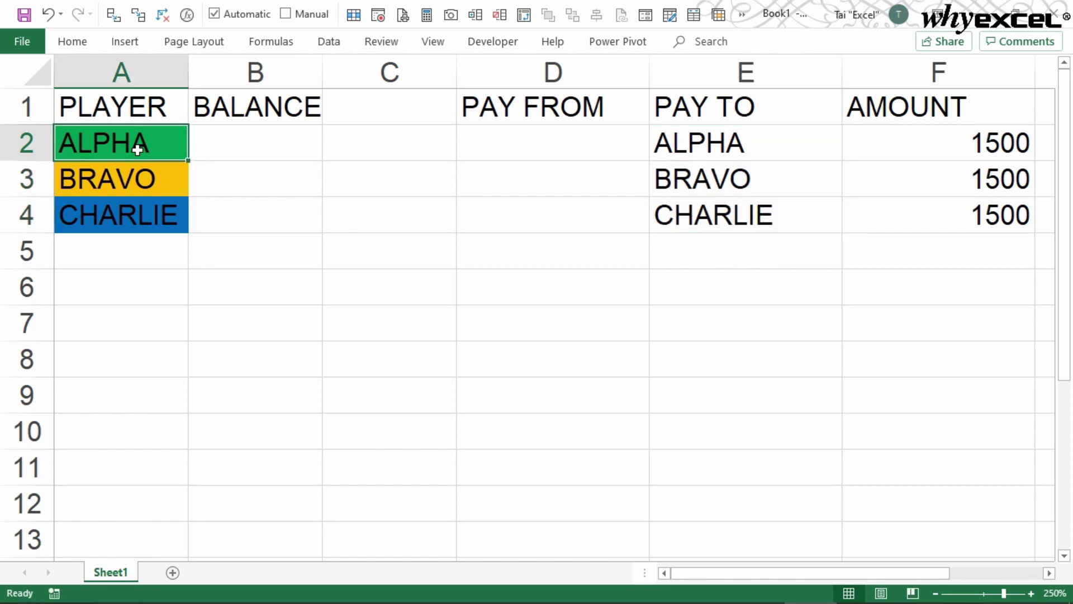
{"action": "key", "text": "ctrl+c"}
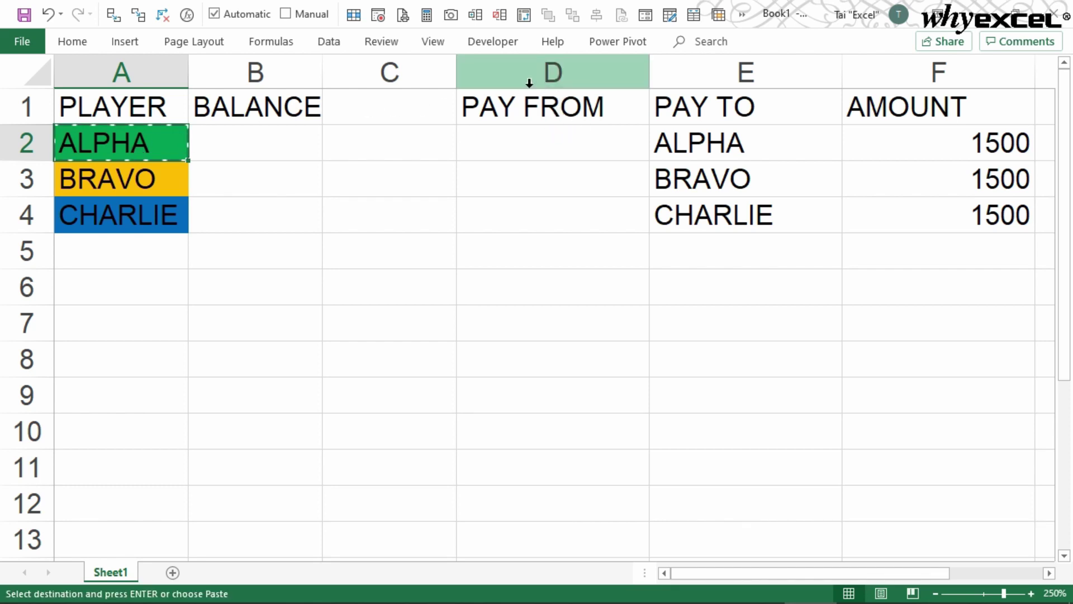
- Paste Special formats only onto columns D:E, colouring the PAY TO names
{"action": "left_click_drag", "start_coordinate": [592, 69], "coordinate": [705, 67]}
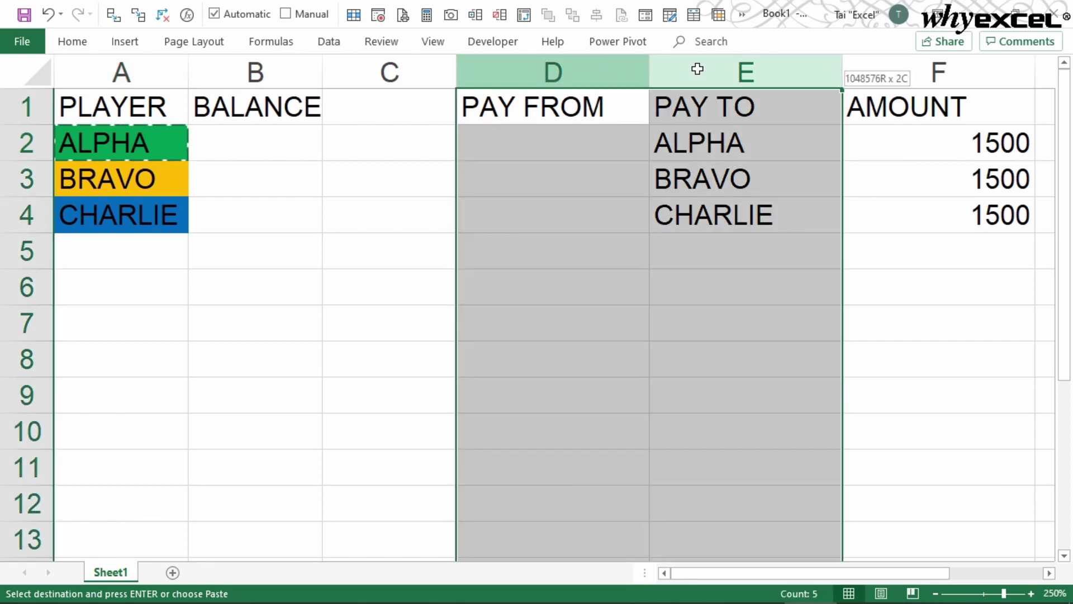
{"action": "left_click", "coordinate": [72, 41]}
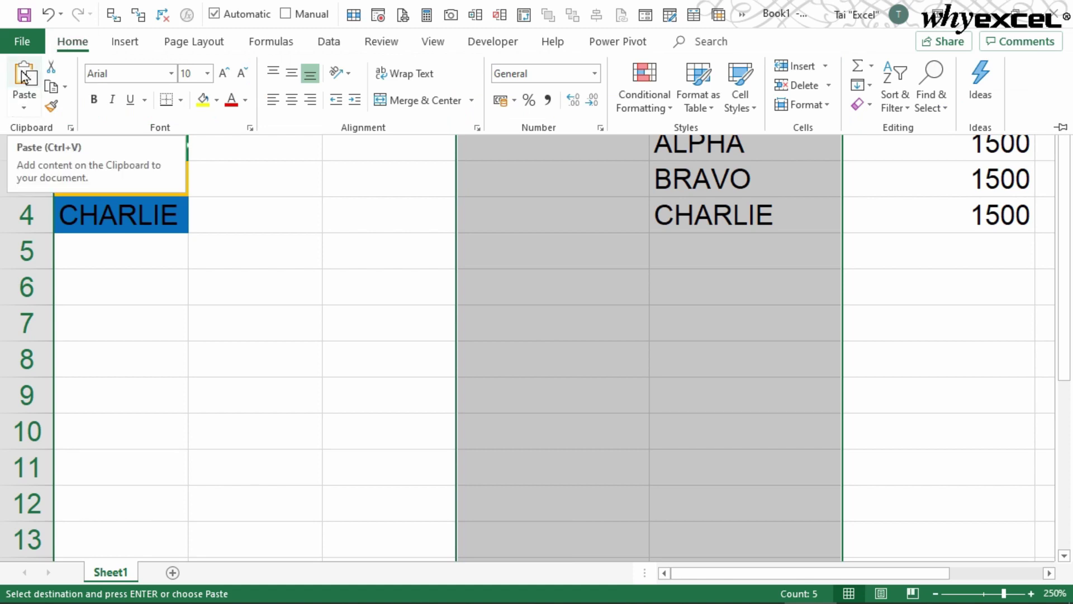
{"action": "left_click", "coordinate": [19, 112]}
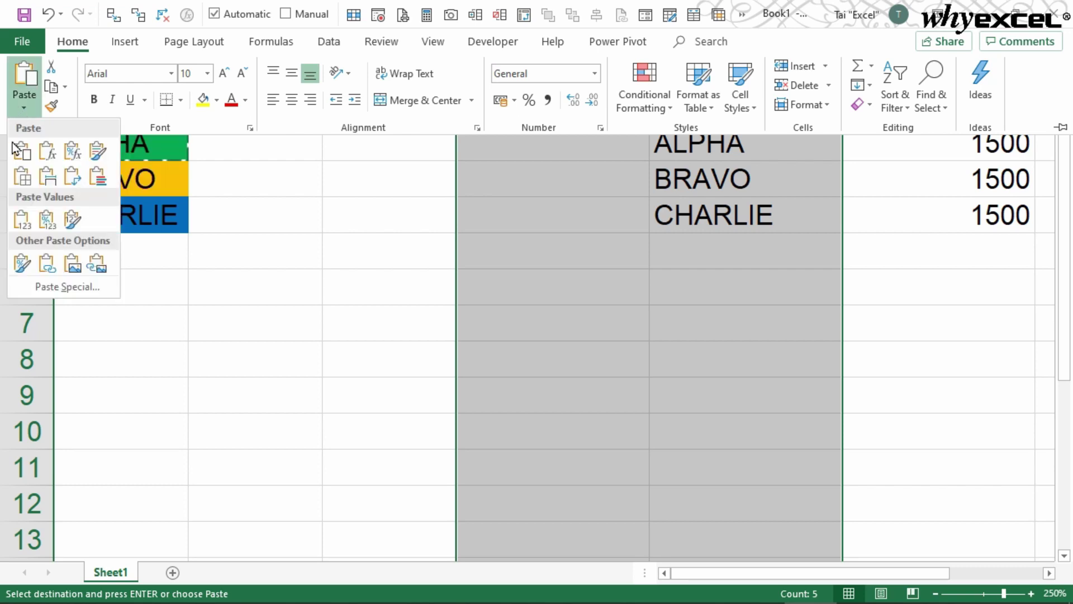
{"action": "left_click", "coordinate": [49, 290]}
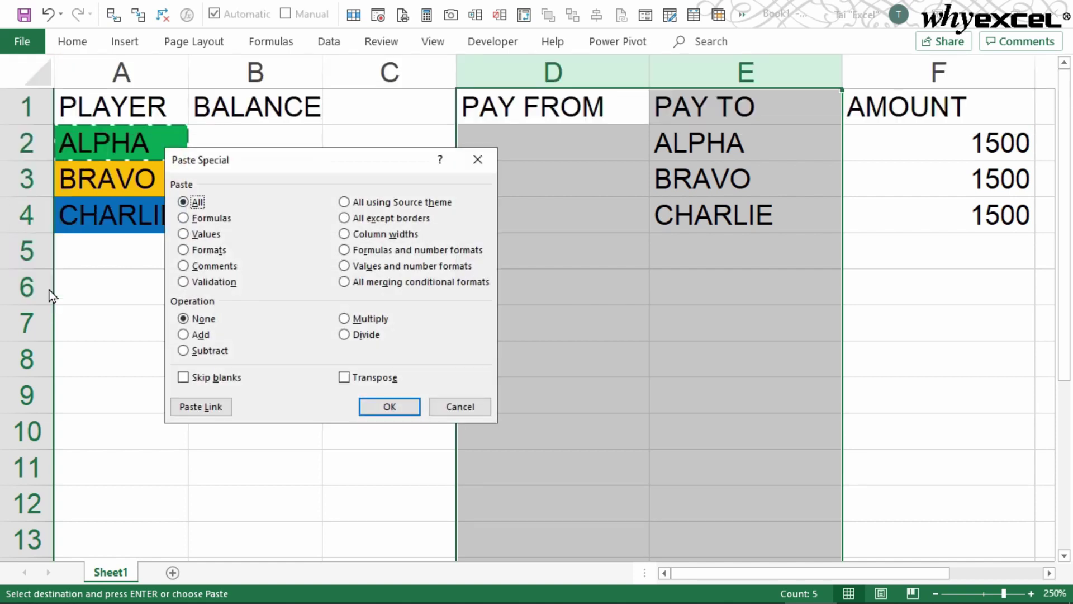
{"action": "left_click", "coordinate": [202, 252]}
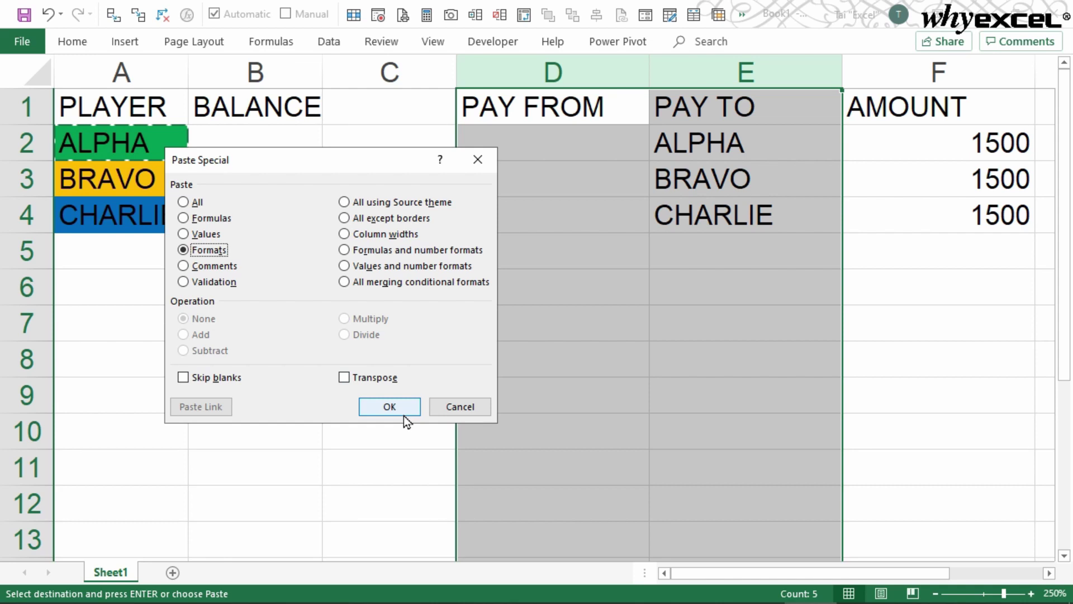
{"action": "left_click", "coordinate": [389, 407]}
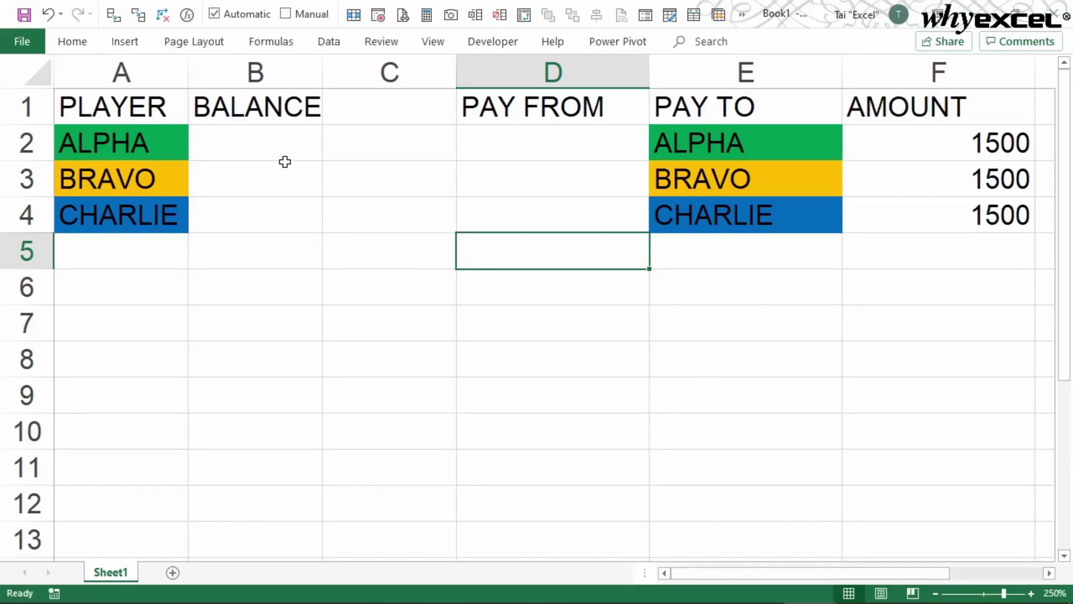
- Select the player and log columns, ending on ALPHA's BALANCE cell B2
{"action": "left_click_drag", "start_coordinate": [282, 144], "coordinate": [277, 216]}
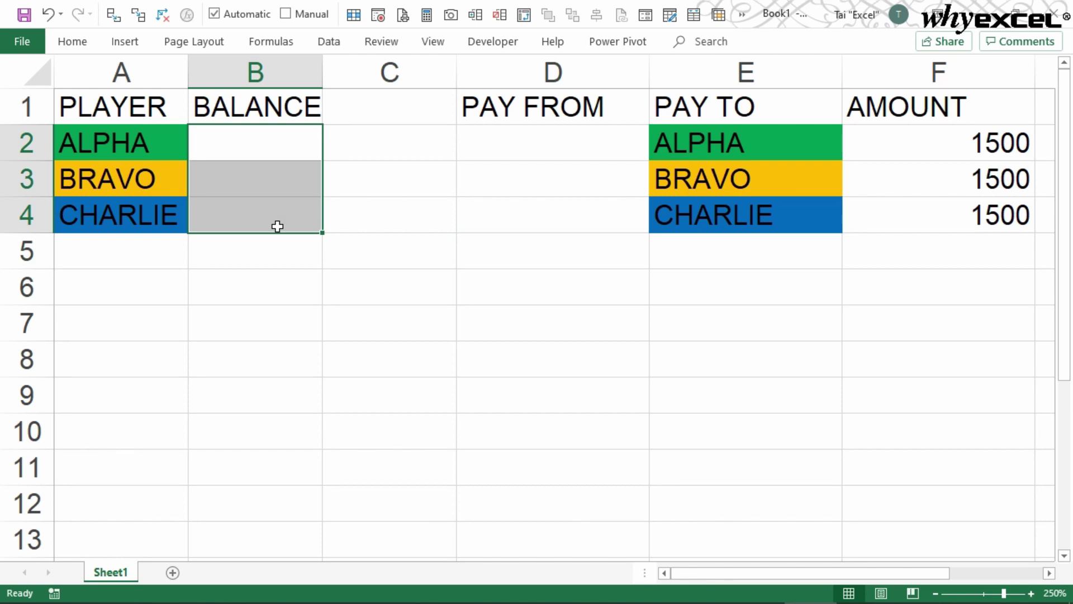
{"action": "left_click", "coordinate": [130, 138]}
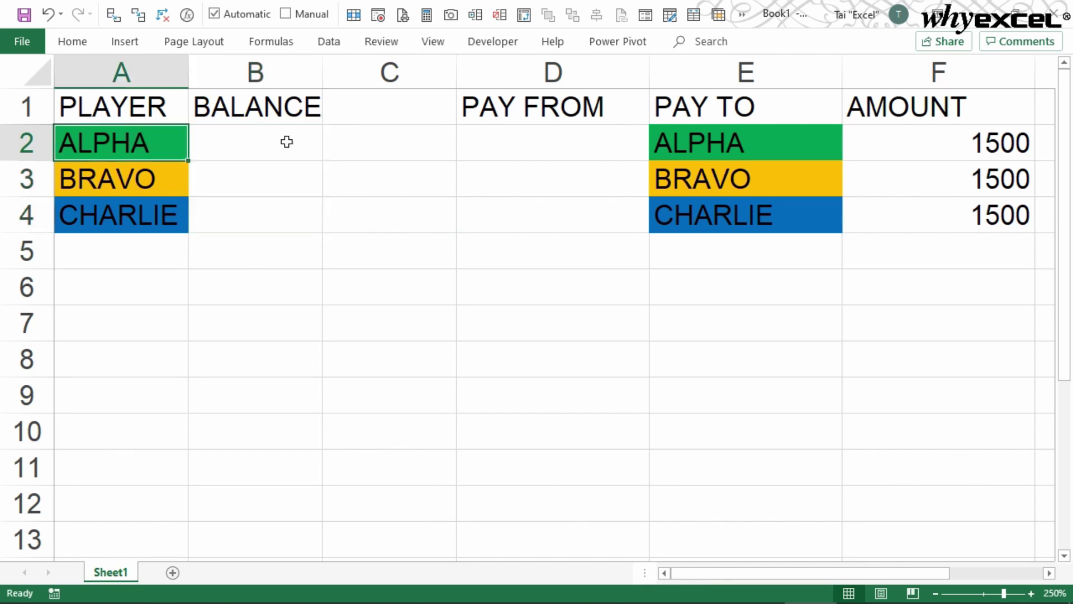
{"action": "left_click", "coordinate": [754, 73]}
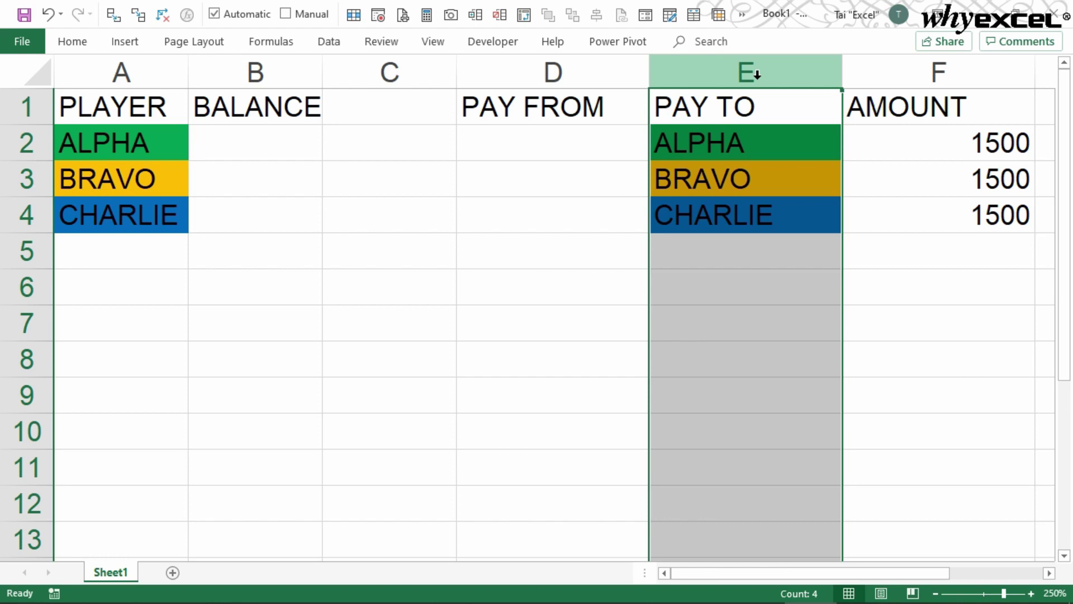
{"action": "left_click", "coordinate": [135, 144]}
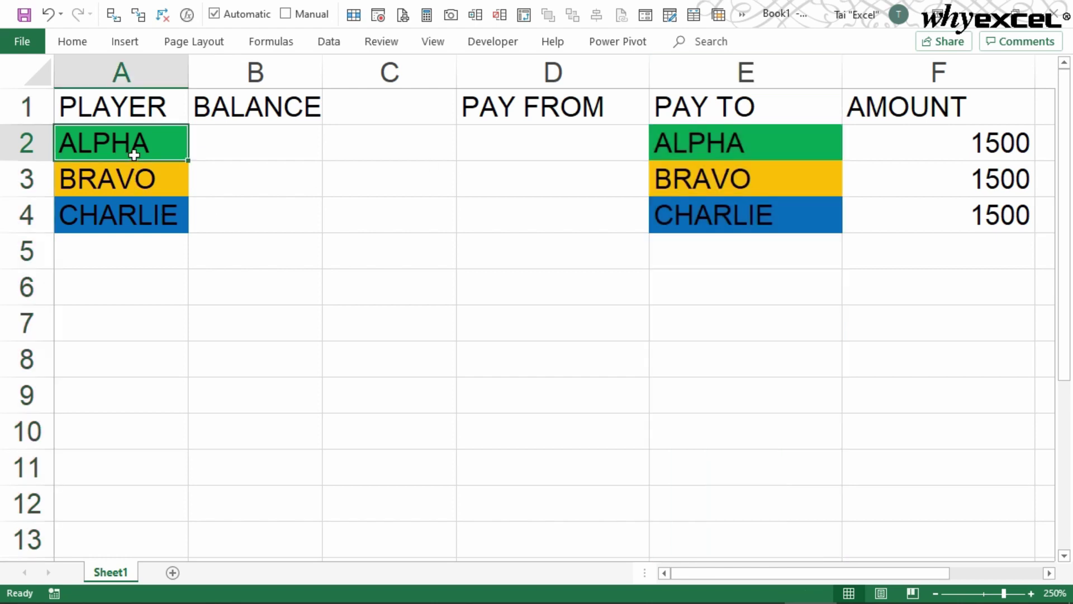
{"action": "left_click", "coordinate": [591, 74]}
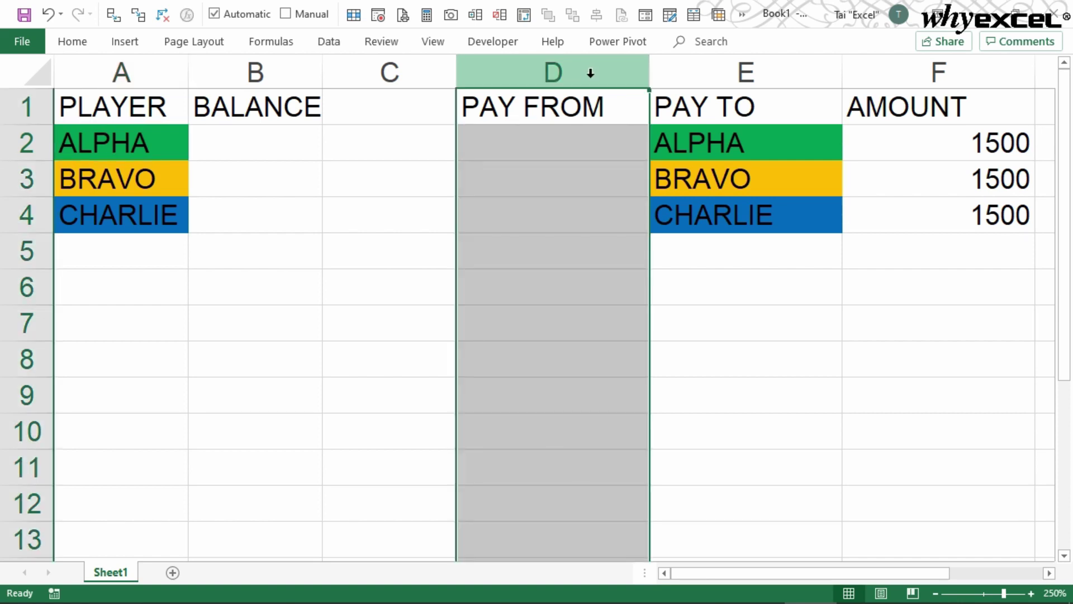
{"action": "left_click", "coordinate": [278, 137]}
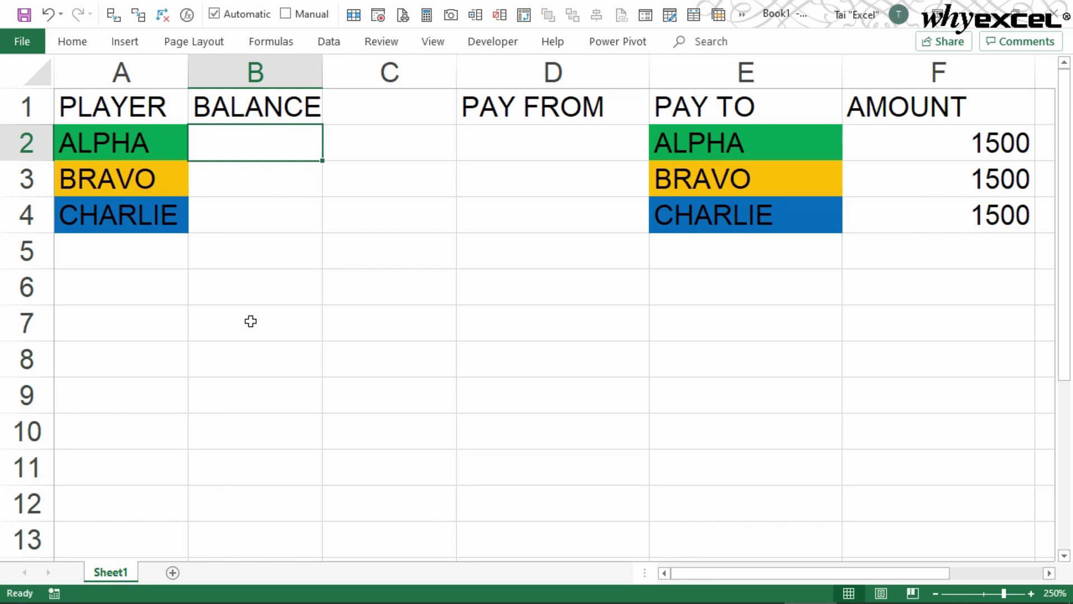
{"action": "type", "text": "=SUMIFS"}
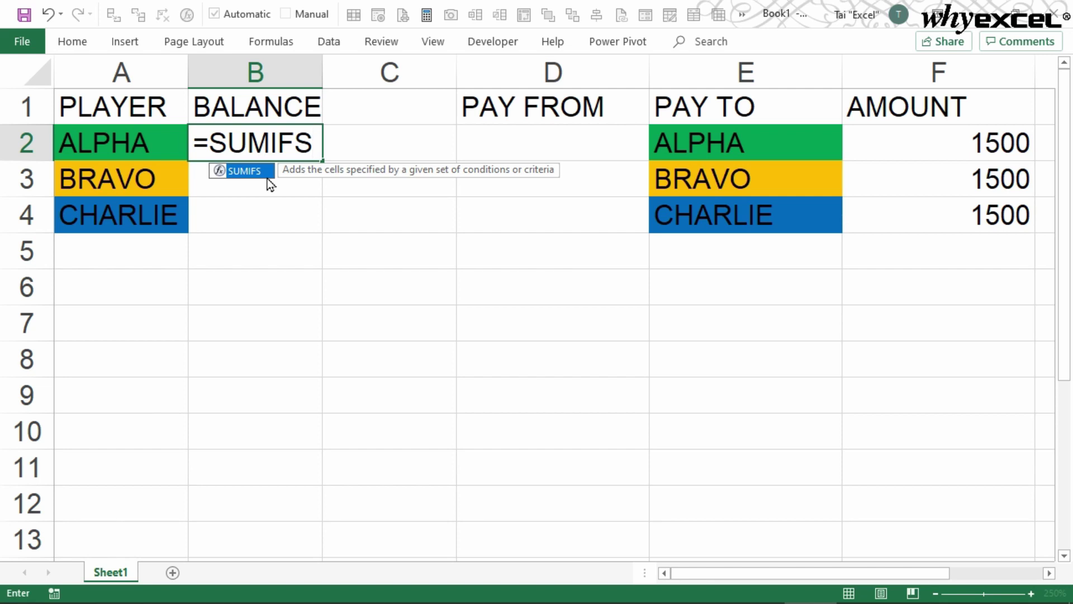
{"action": "type", "text": "("}
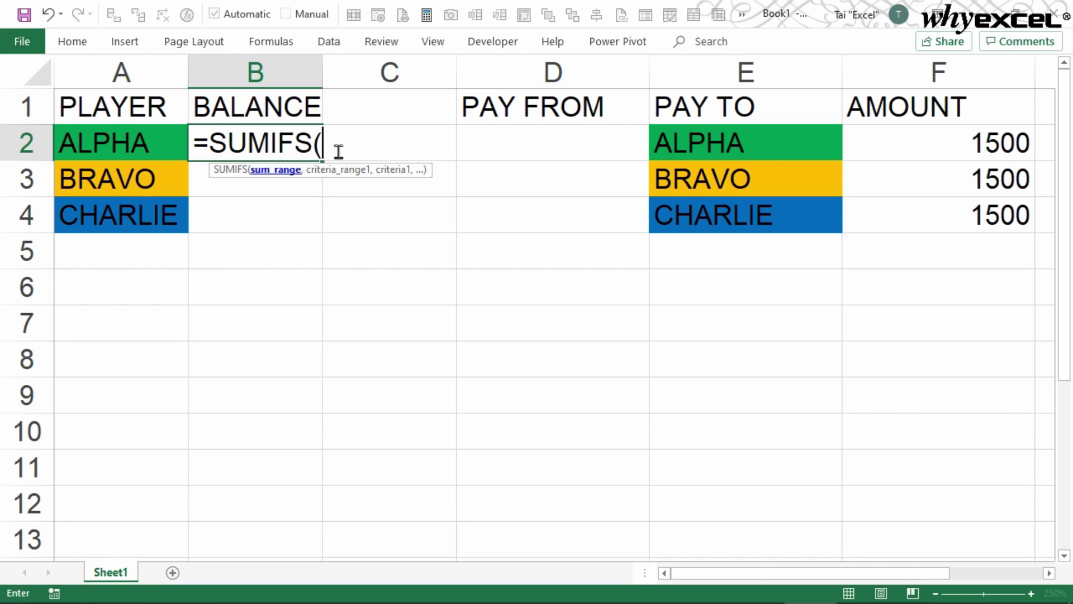
- Enter =SUMIFS(F:F,E:E,A2)-SUMIFS(F:F,D:D,A2) in B2 and fill it down to B4
{"action": "left_click", "coordinate": [916, 74]}
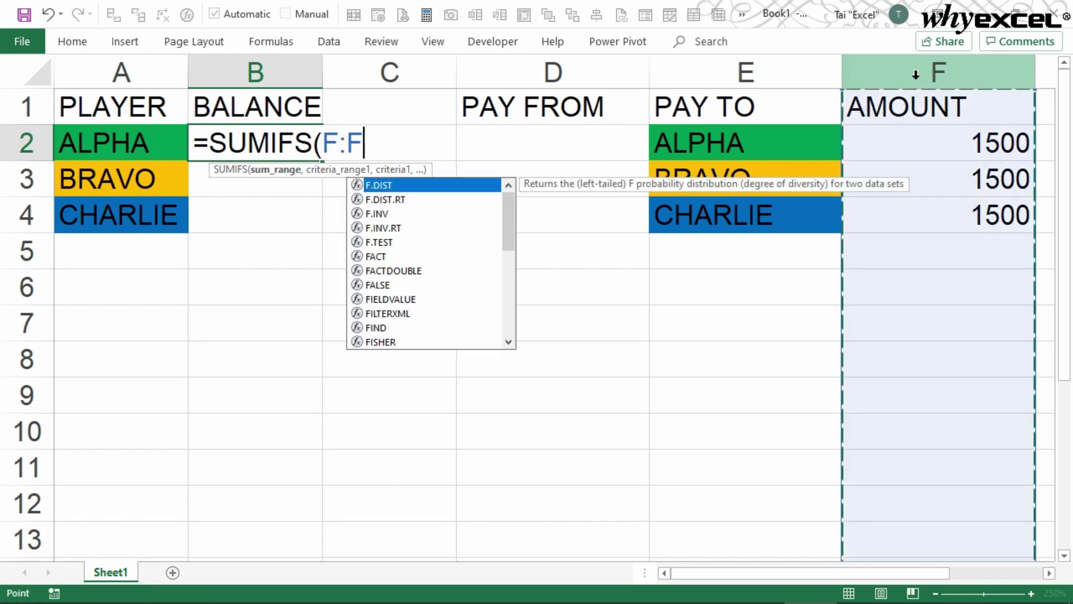
{"action": "type", "text": ","}
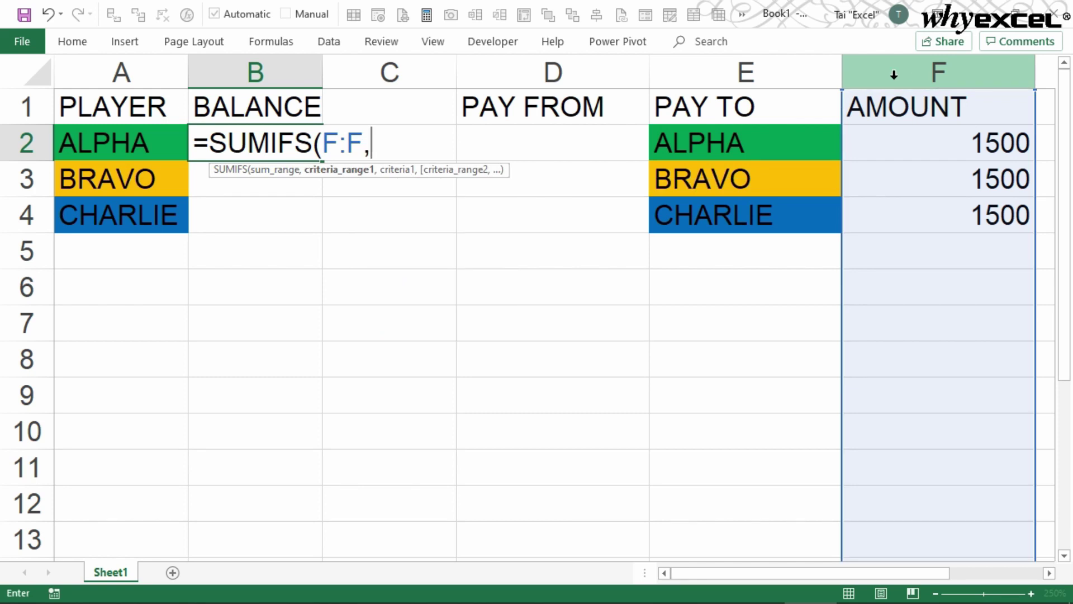
{"action": "left_click", "coordinate": [807, 81]}
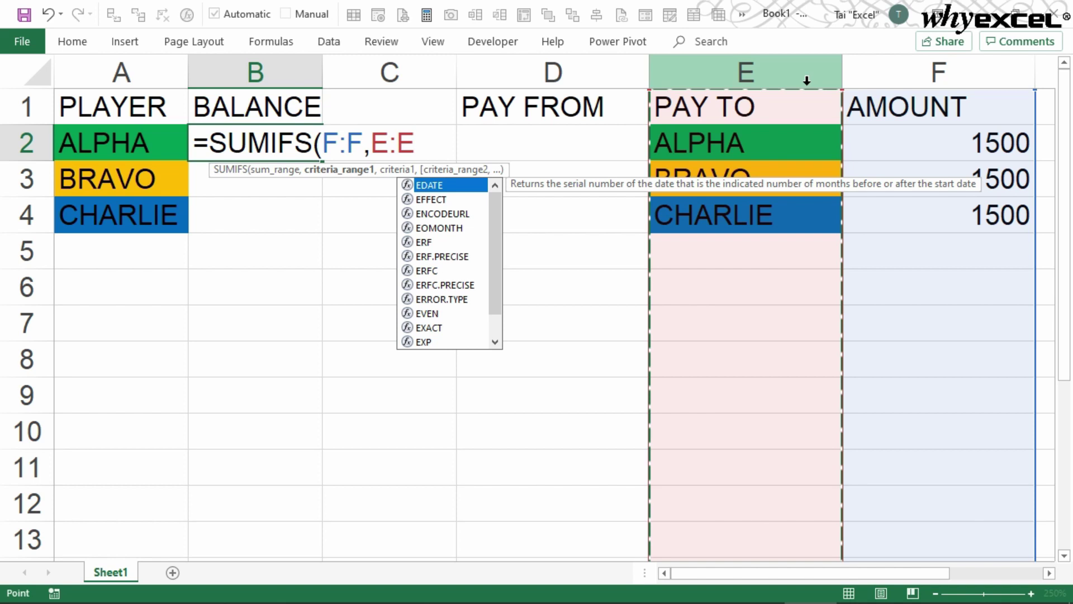
{"action": "type", "text": ","}
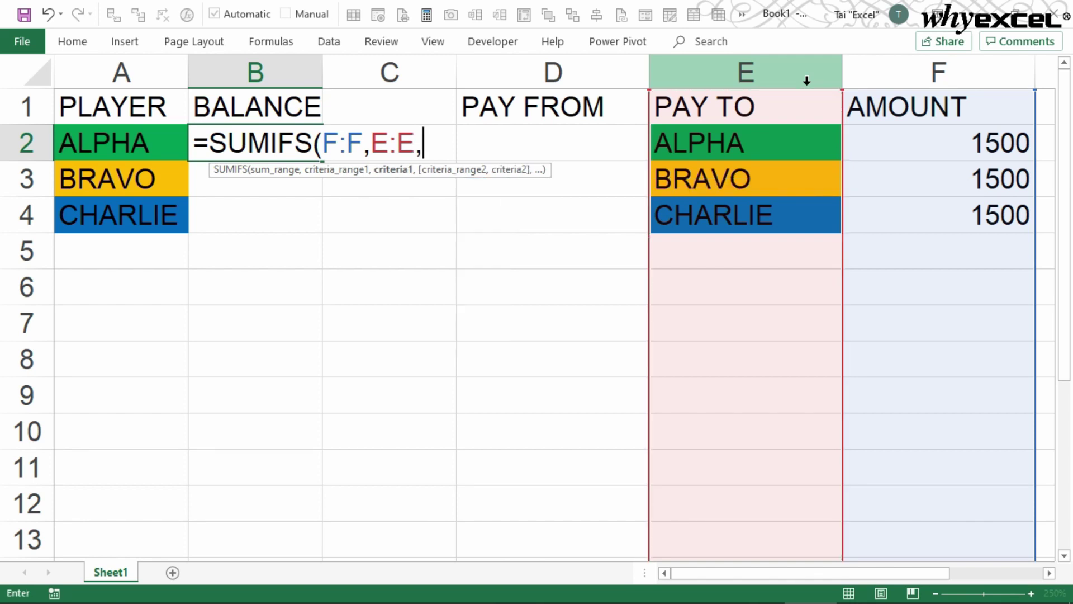
{"action": "left_click", "coordinate": [137, 147]}
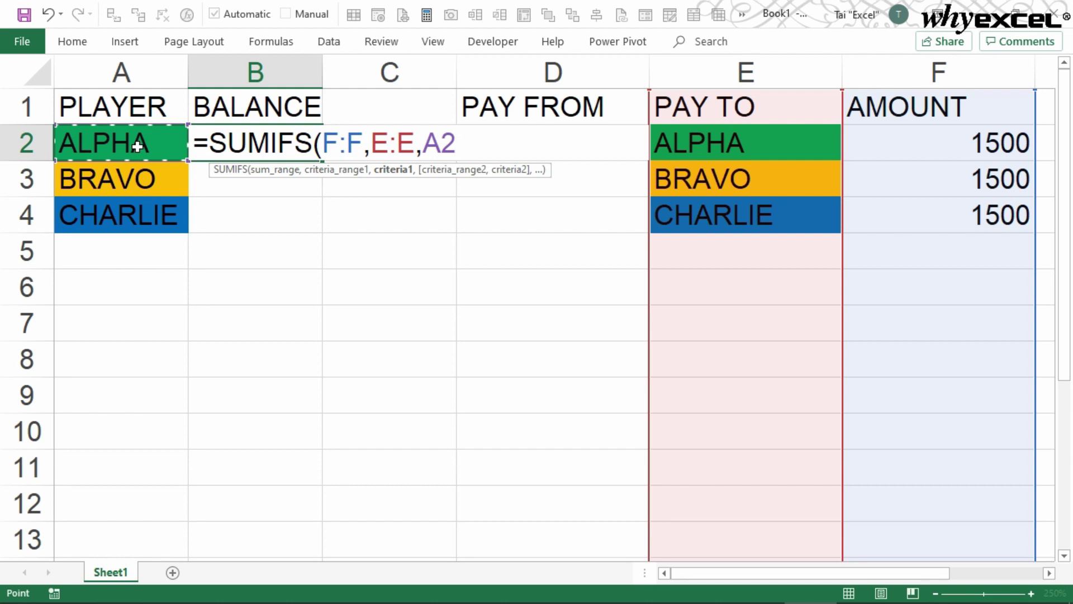
{"action": "type", "text": ")"}
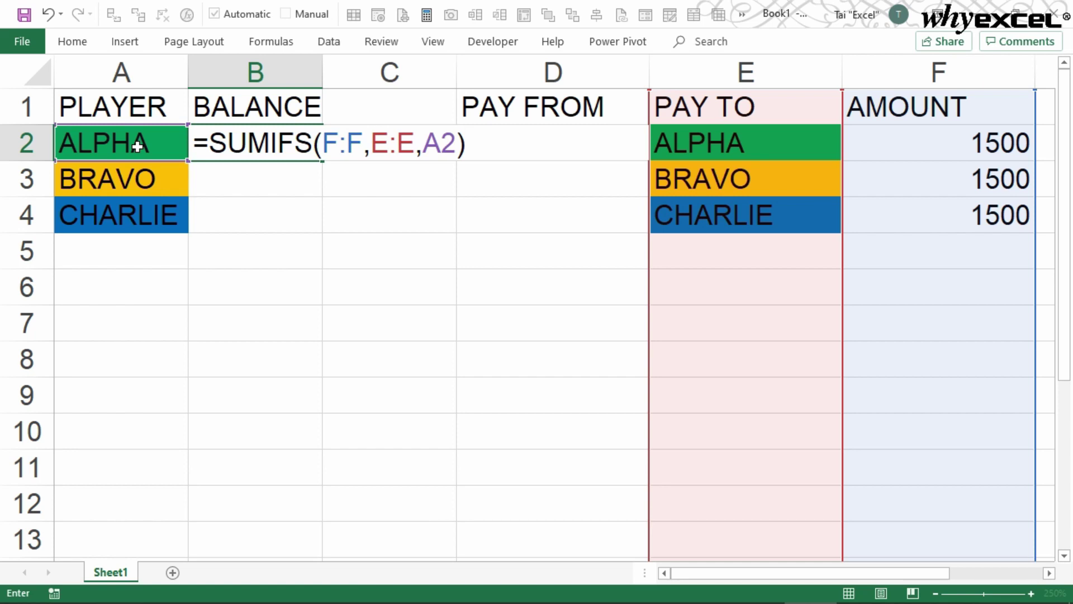
{"action": "type", "text": "-"}
{"action": "type", "text": "SUMIFS"}
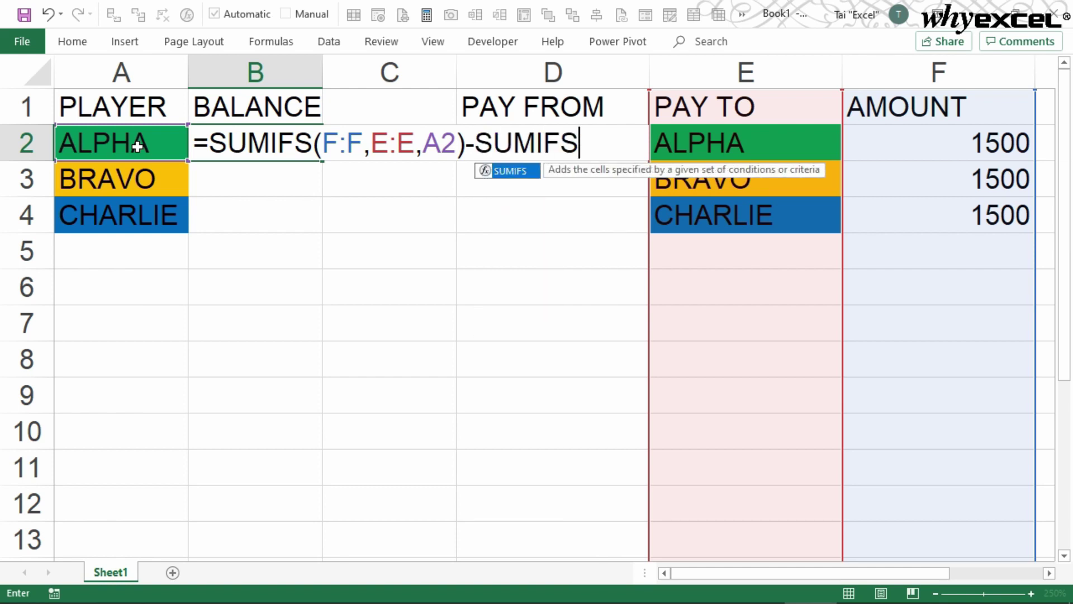
{"action": "type", "text": "("}
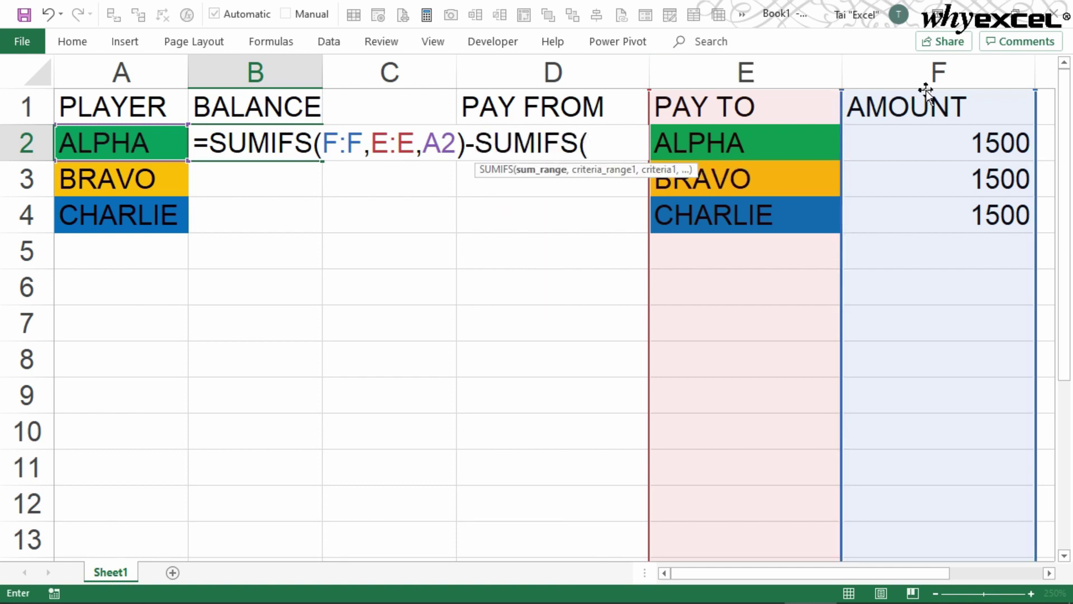
{"action": "left_click", "coordinate": [927, 71]}
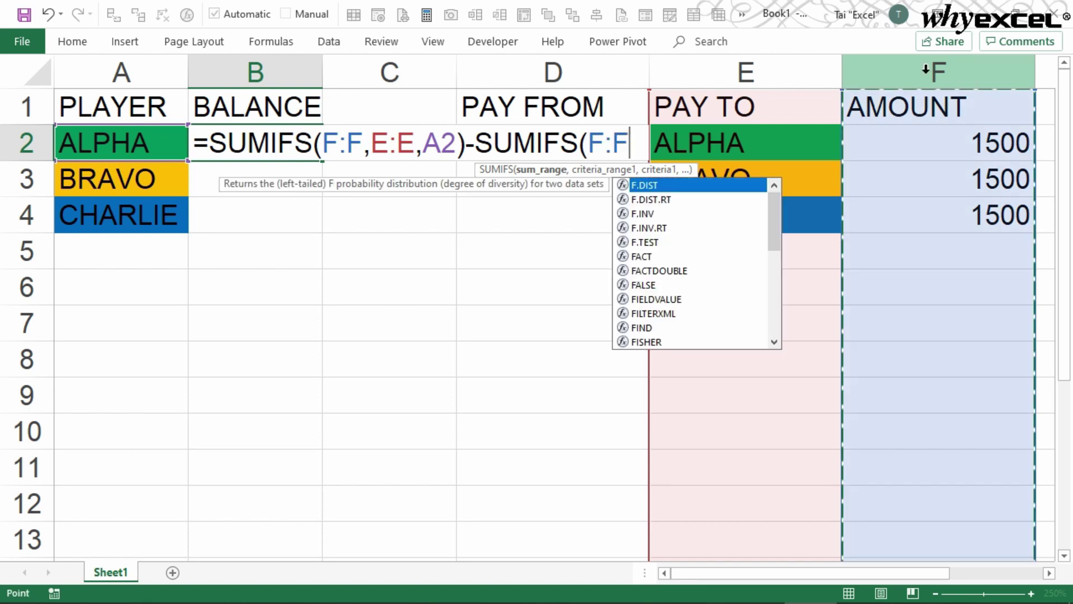
{"action": "type", "text": ","}
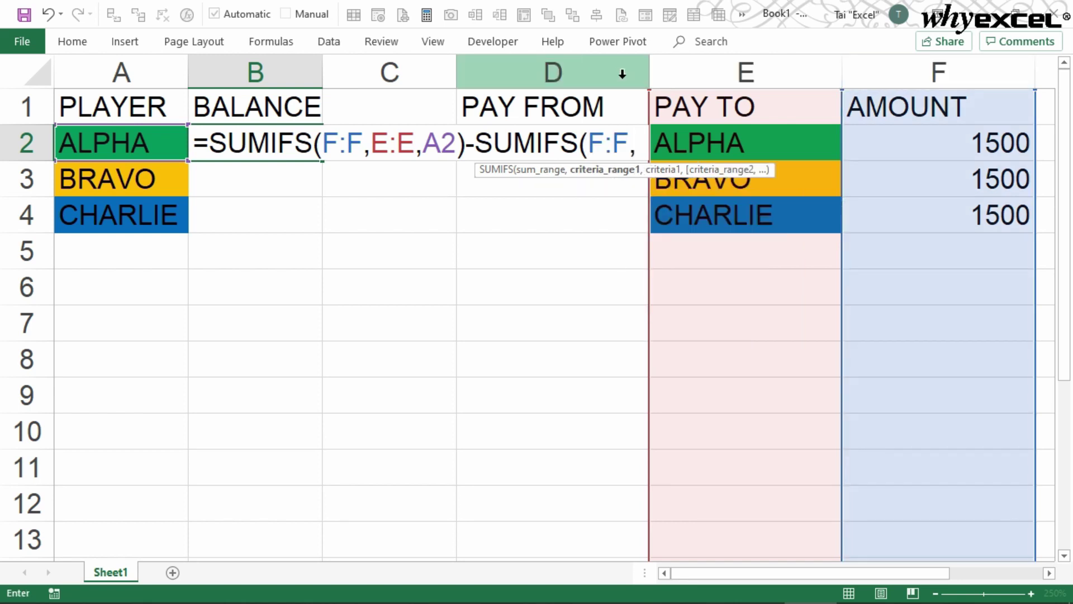
{"action": "left_click", "coordinate": [620, 74]}
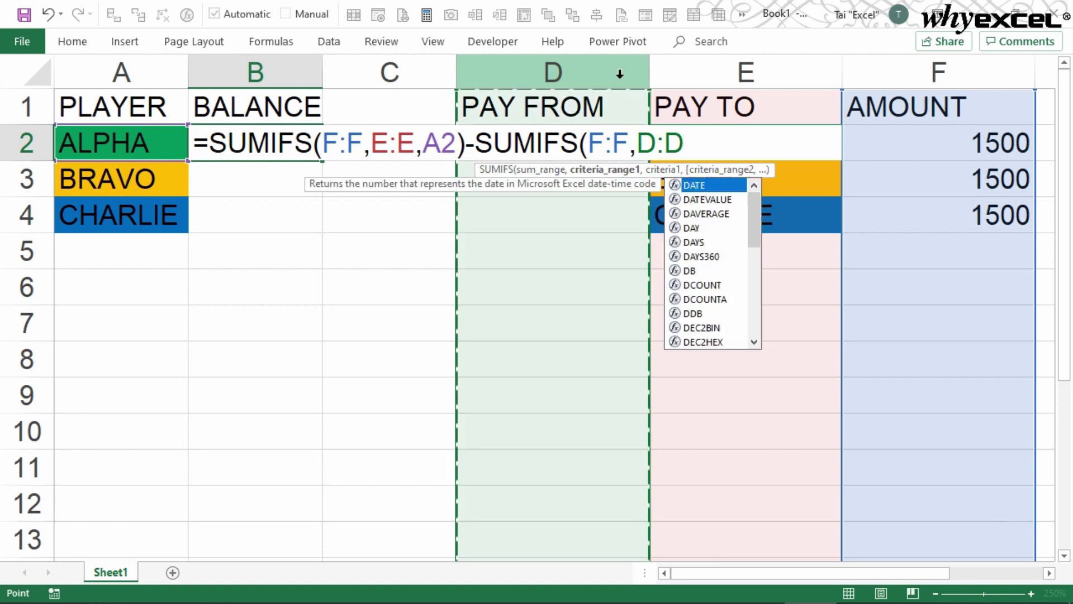
{"action": "type", "text": ","}
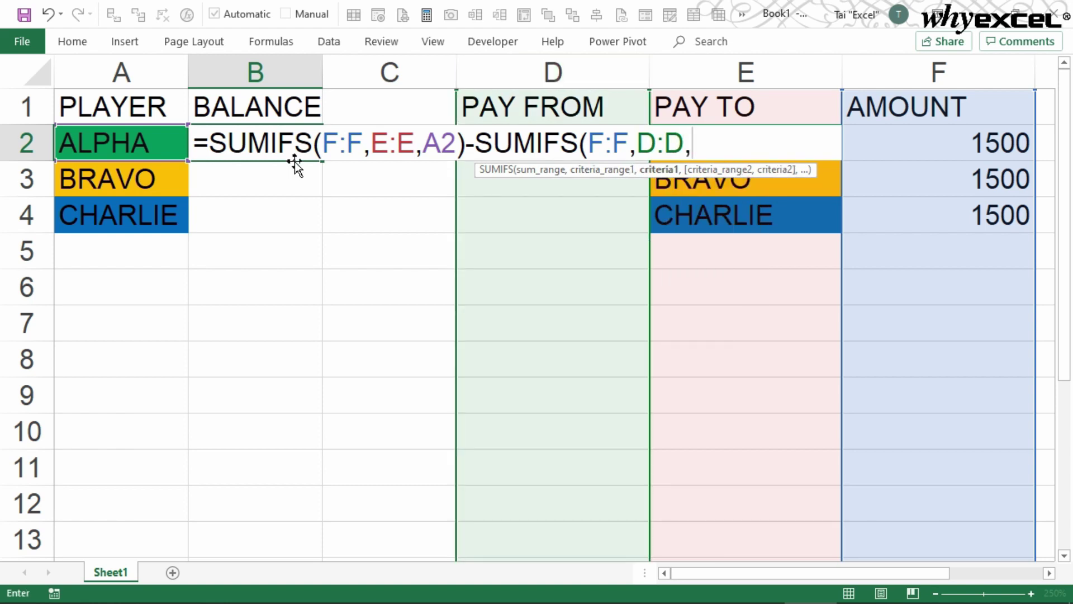
{"action": "left_click", "coordinate": [161, 146]}
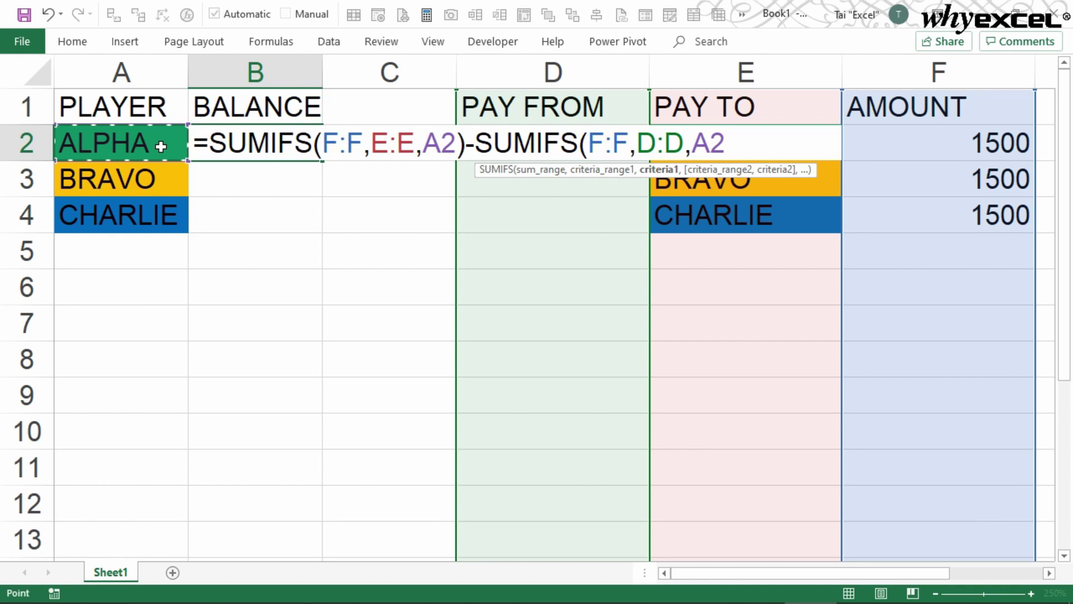
{"action": "type", "text": ")"}
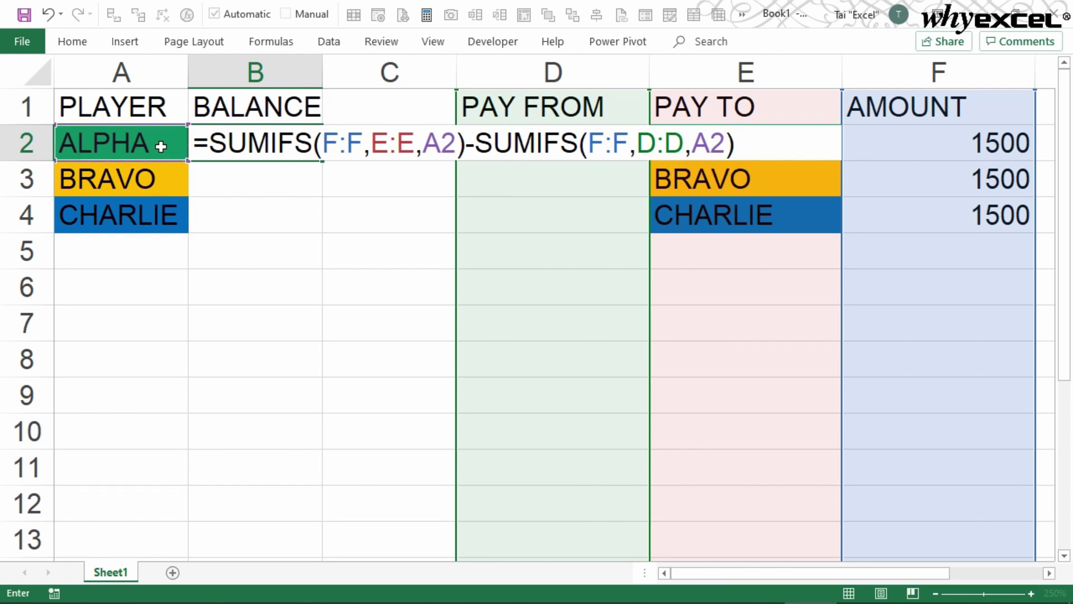
{"action": "key", "text": "ctrl+Return"}
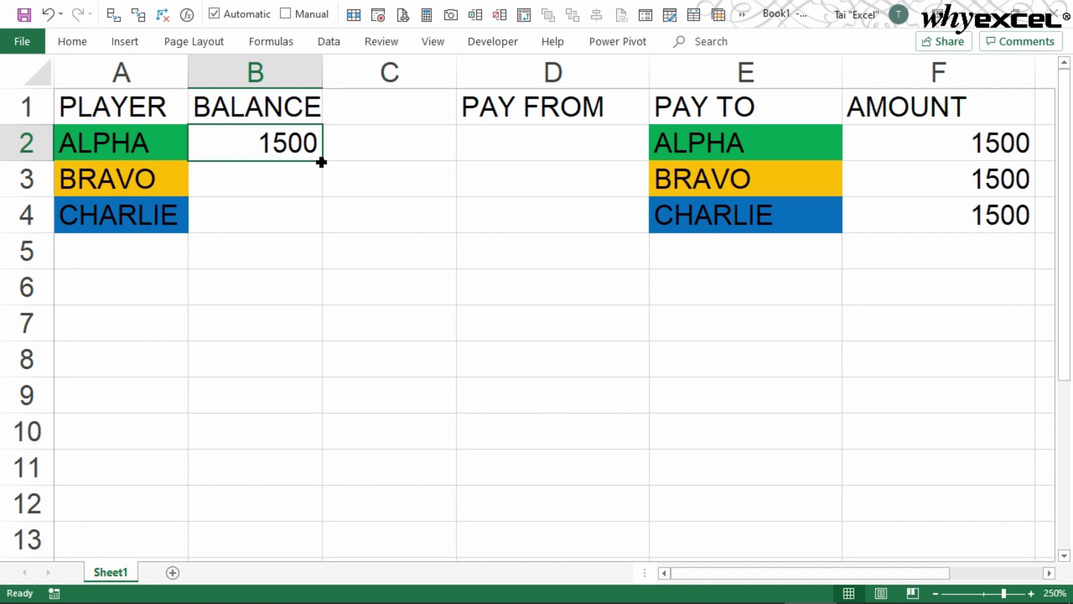
{"action": "left_click_drag", "start_coordinate": [320, 160], "coordinate": [320, 220]}
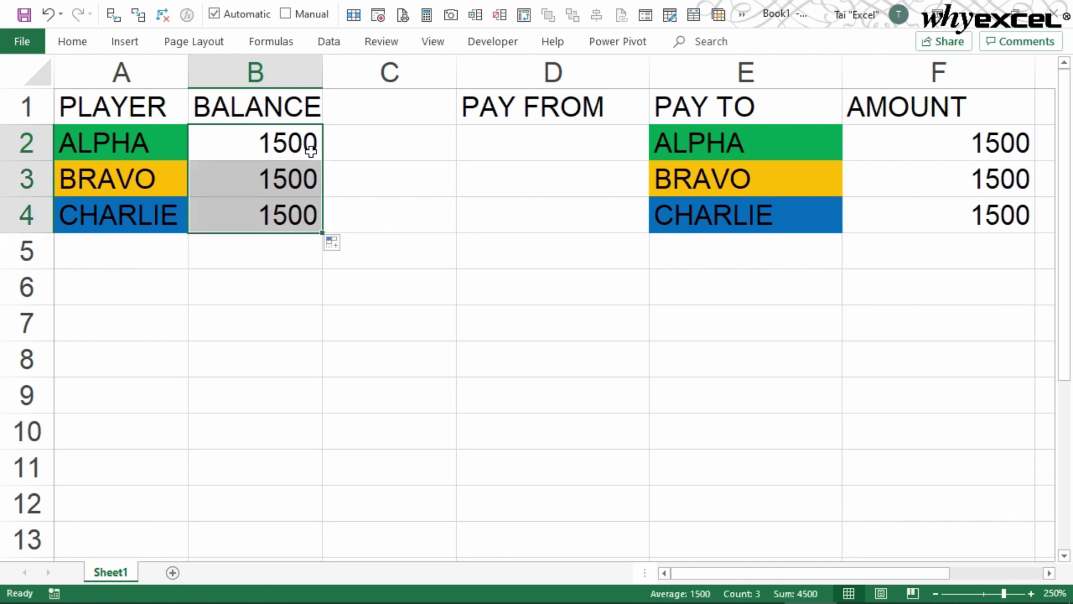
- Log payments of 500 by ALPHA and 300 by BRAVO in rows 5 and 6
{"action": "left_click", "coordinate": [583, 262]}
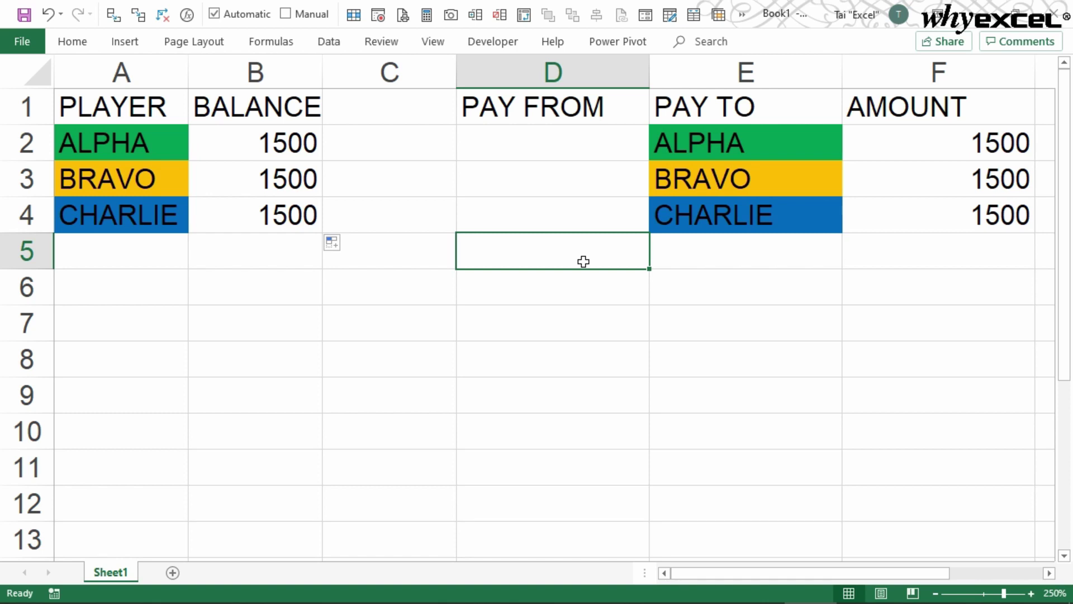
{"action": "type", "text": "AL"}
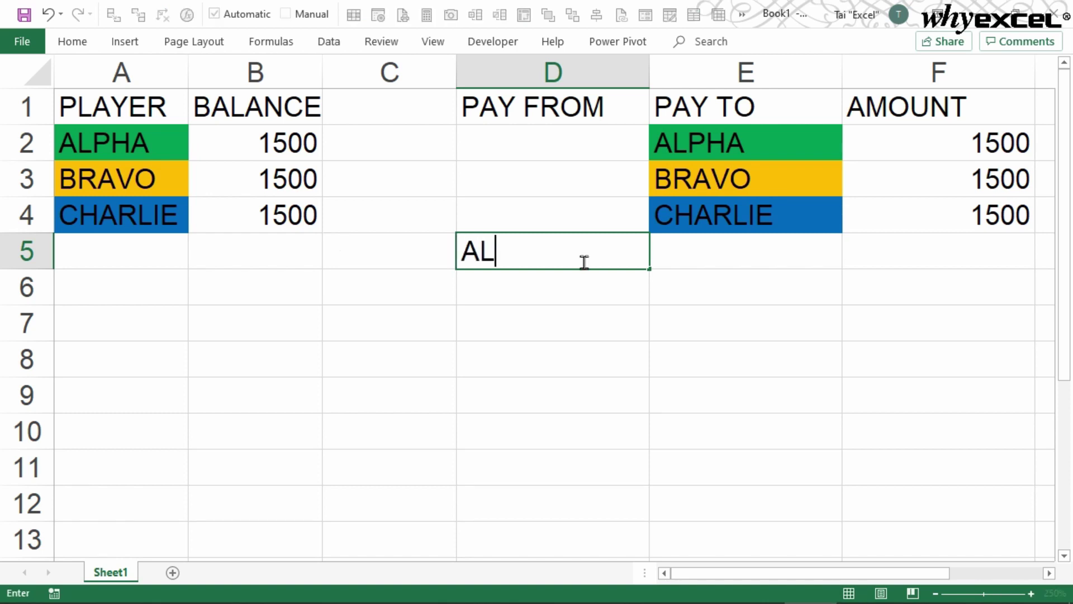
{"action": "type", "text": "PHA"}
{"action": "key", "text": "Tab"}
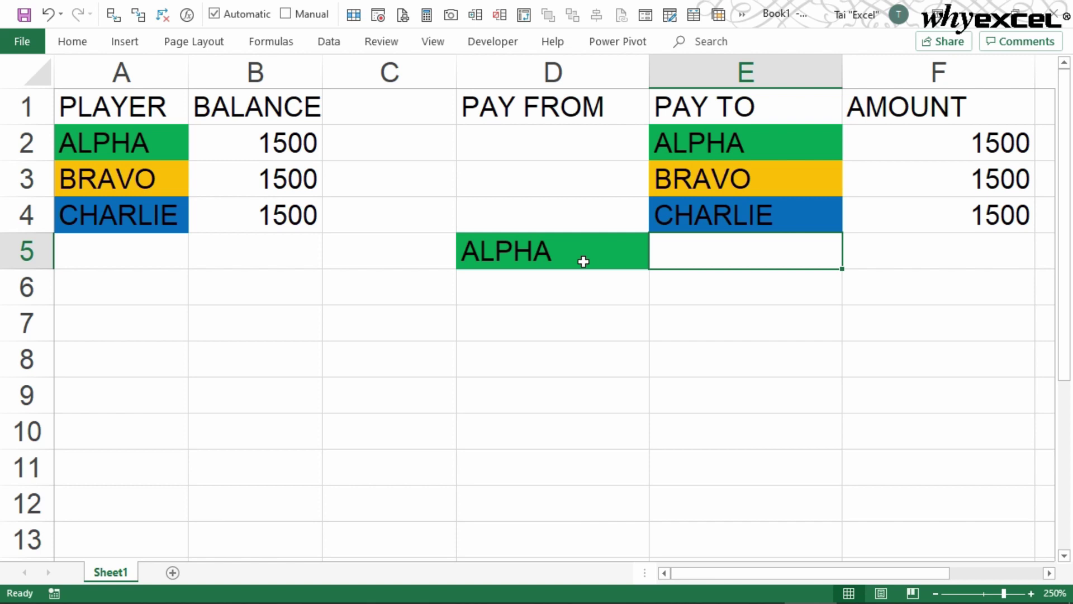
{"action": "key", "text": "Tab"}
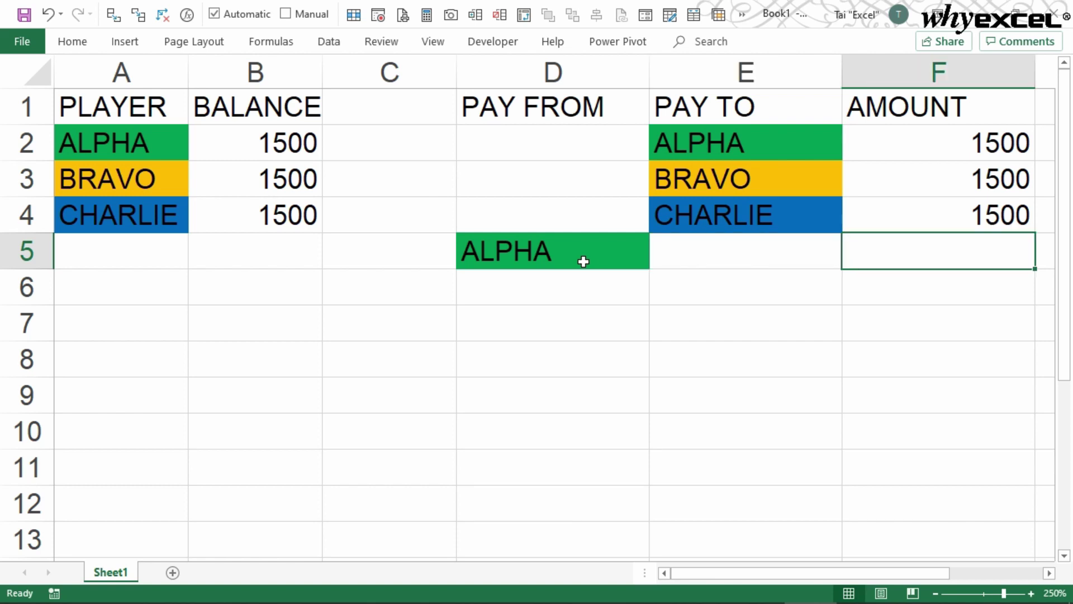
{"action": "type", "text": "500"}
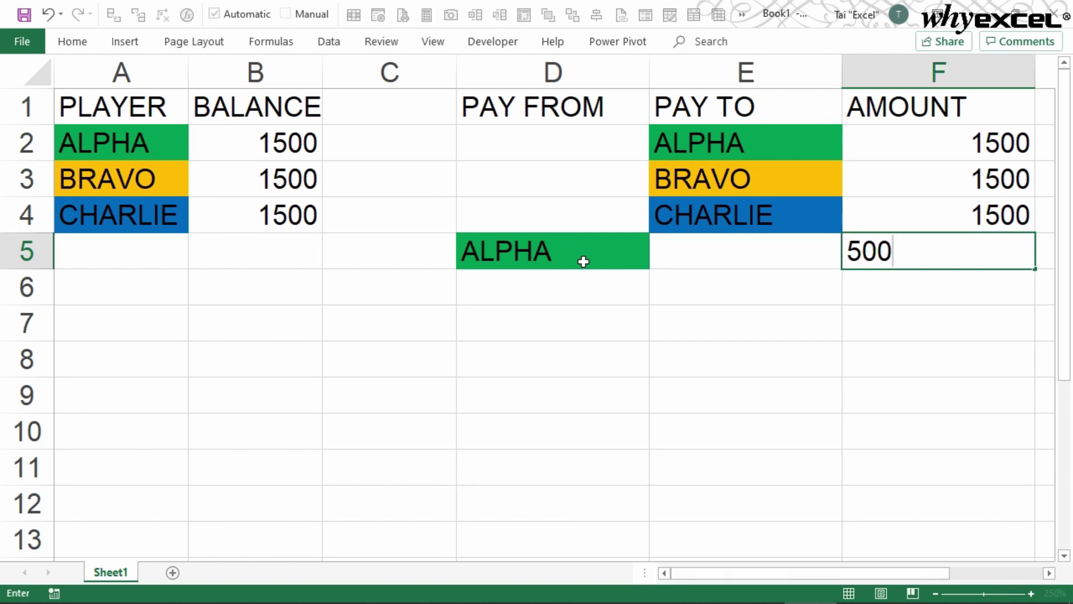
{"action": "key", "text": "Return"}
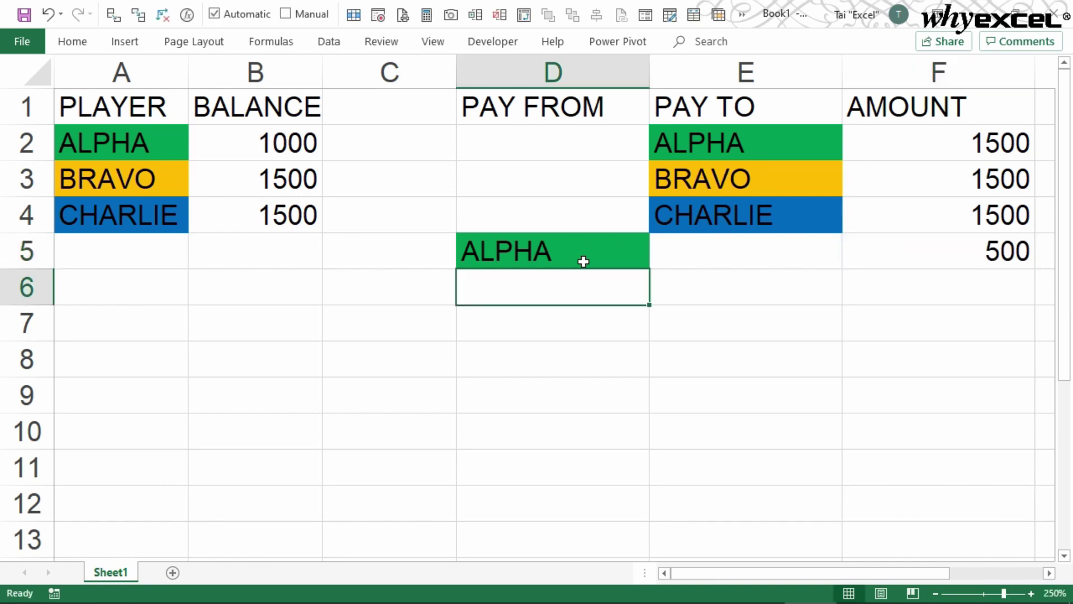
{"action": "type", "text": "BRAVO"}
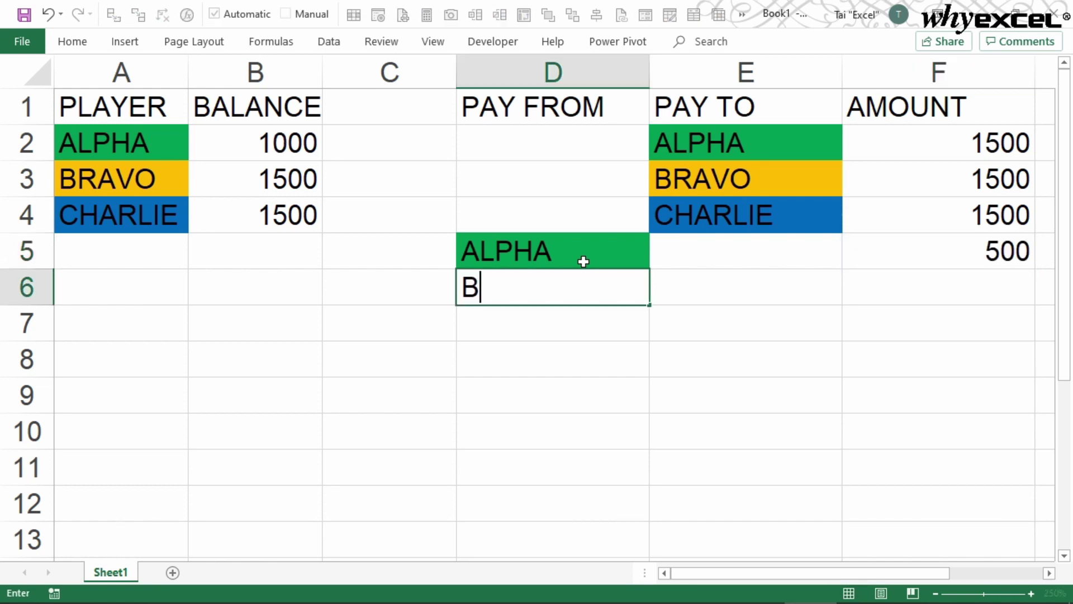
{"action": "key", "text": "Tab"}
{"action": "key", "text": "Tab"}
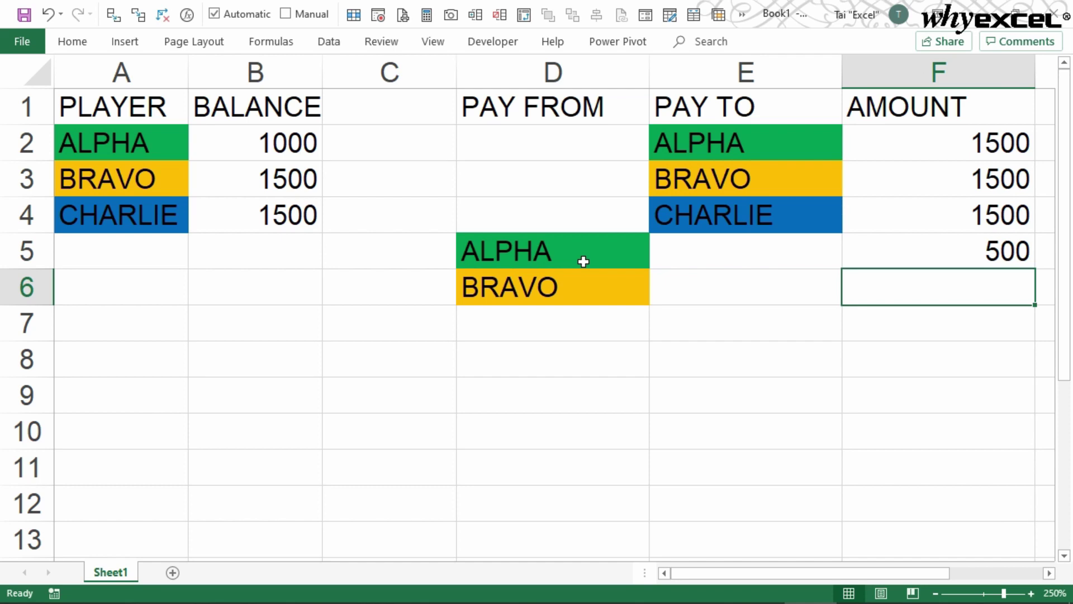
{"action": "type", "text": "300"}
{"action": "key", "text": "Return"}
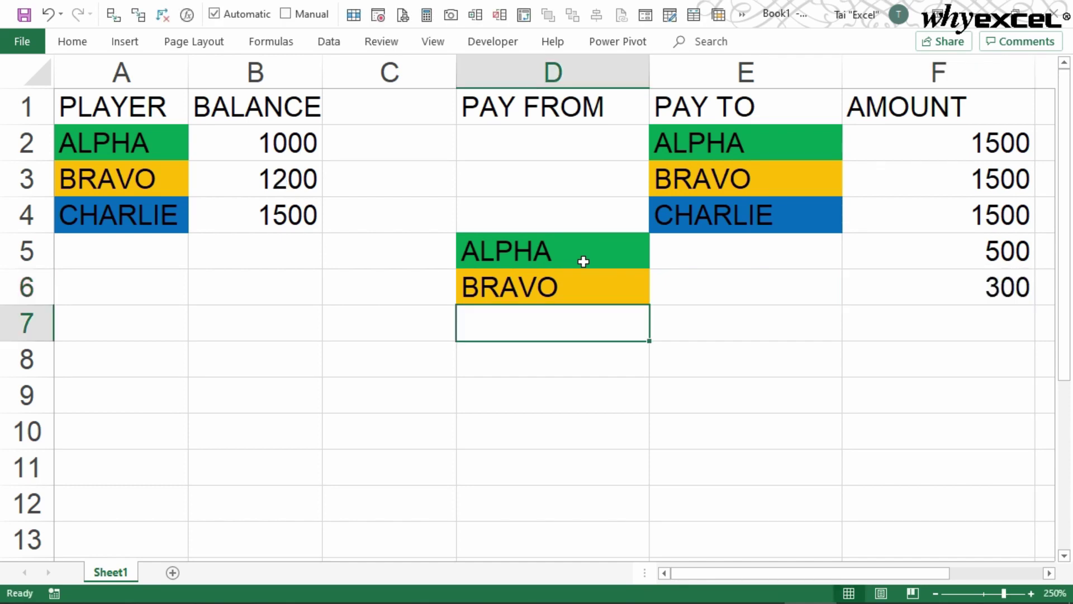
{"action": "type", "text": "CHARLIE"}
- Log CHARLIE paying 600 and ALPHA paying BRAVO 300 in rows 7 and 8
{"action": "key", "text": "Tab"}
{"action": "key", "text": "Tab"}
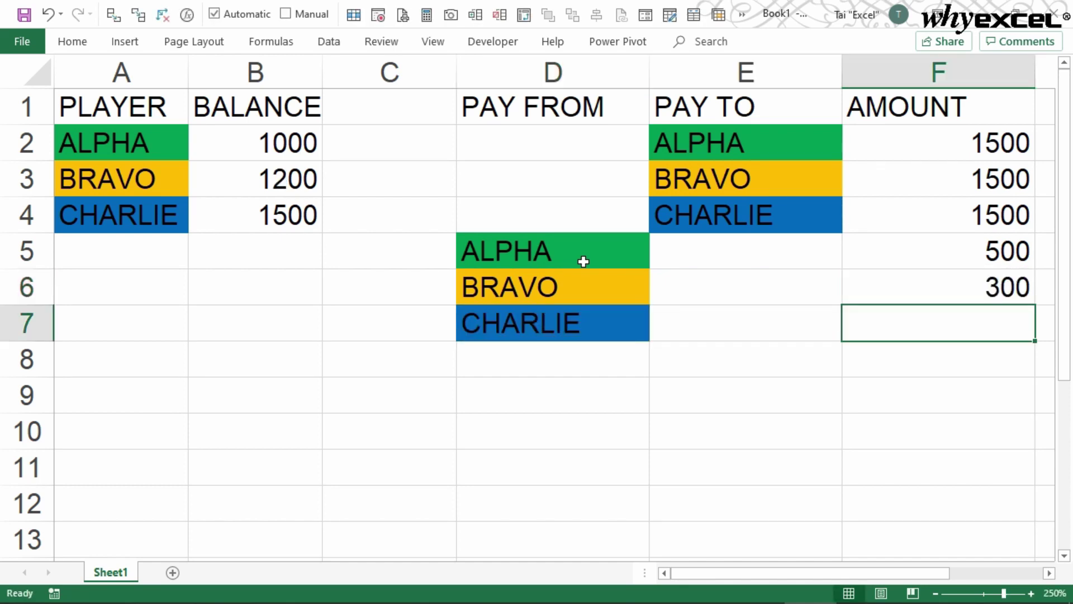
{"action": "type", "text": "60"}
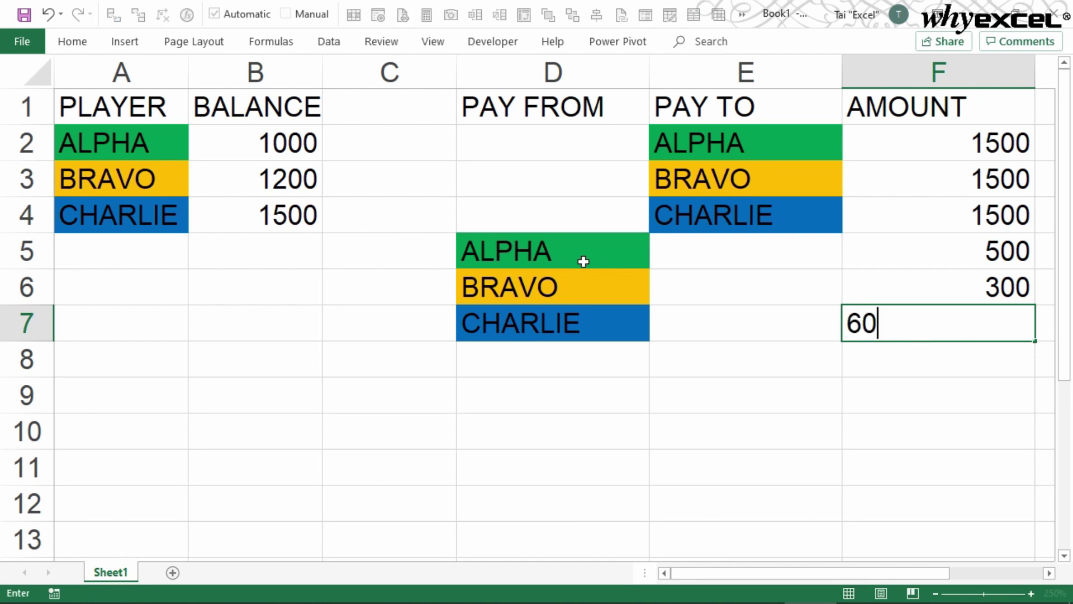
{"action": "type", "text": "0"}
{"action": "key", "text": "Return"}
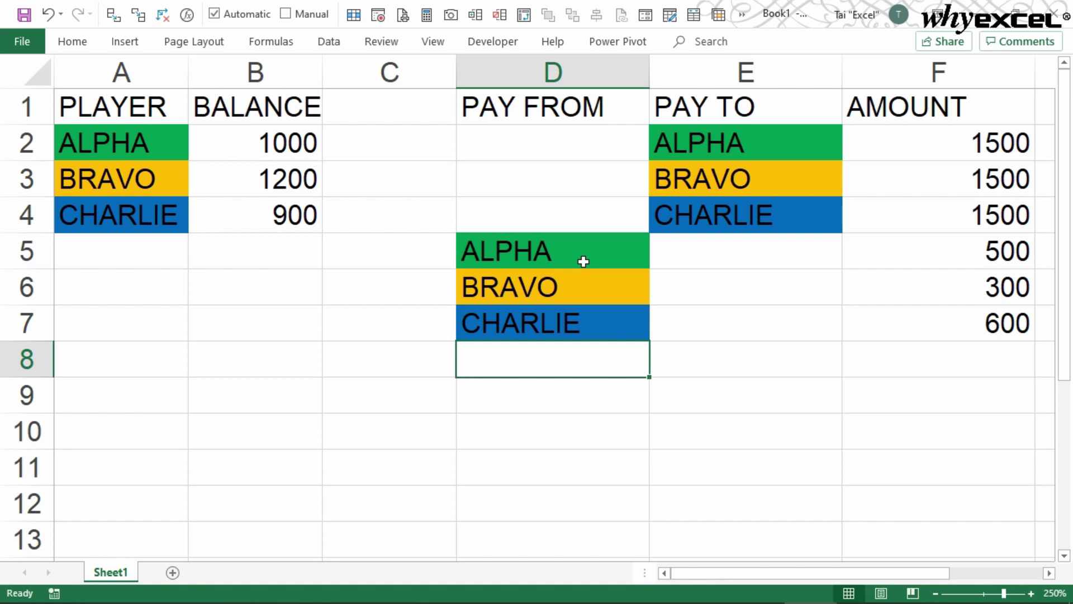
{"action": "type", "text": "ALPHA"}
{"action": "key", "text": "Tab"}
{"action": "type", "text": "B"}
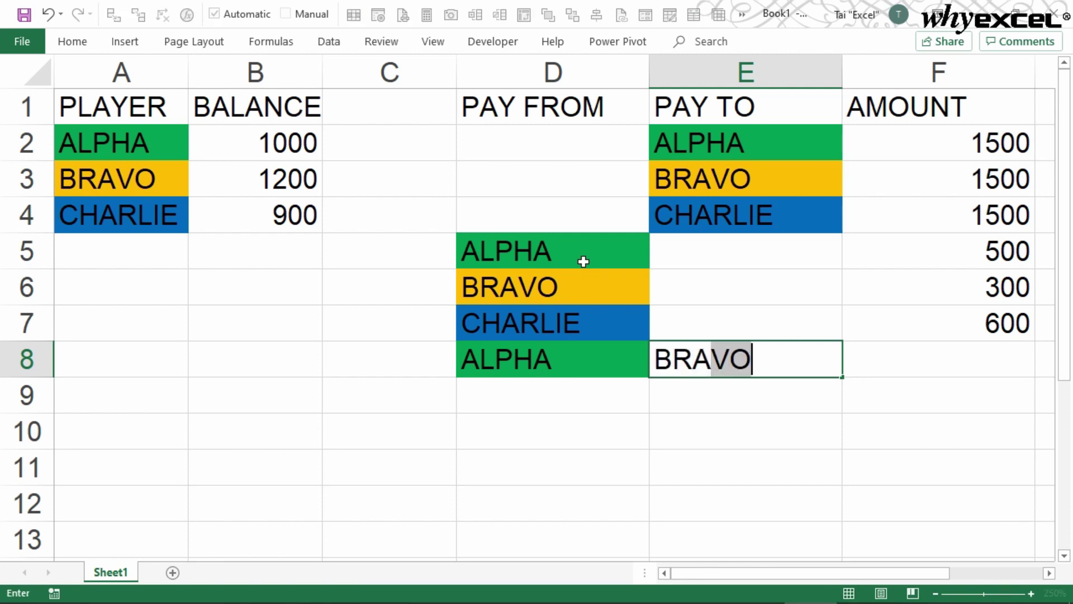
{"action": "type", "text": "RAVO"}
{"action": "key", "text": "Tab"}
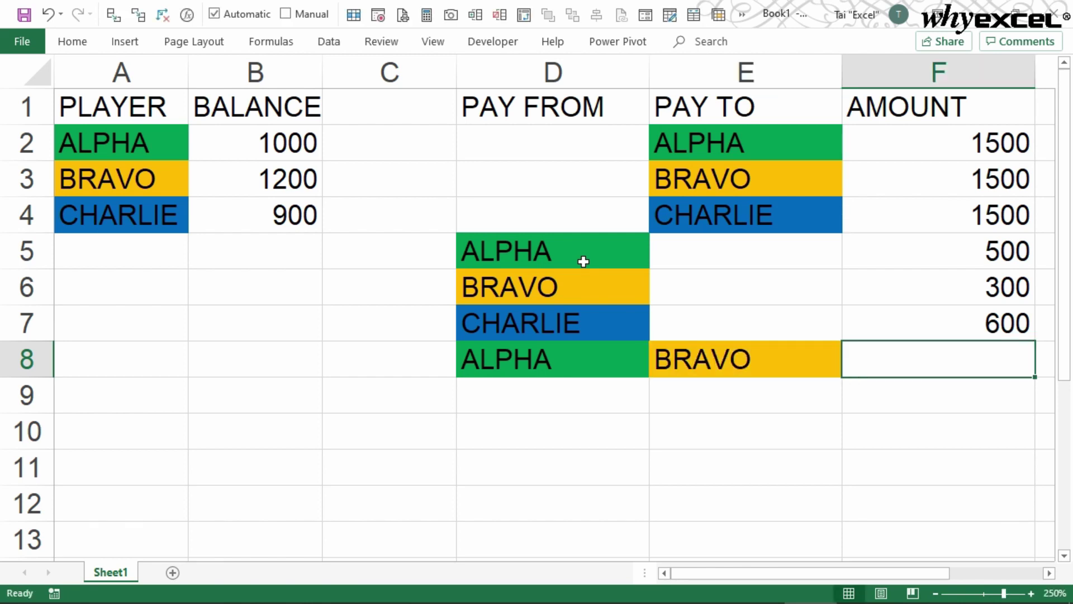
{"action": "type", "text": "300"}
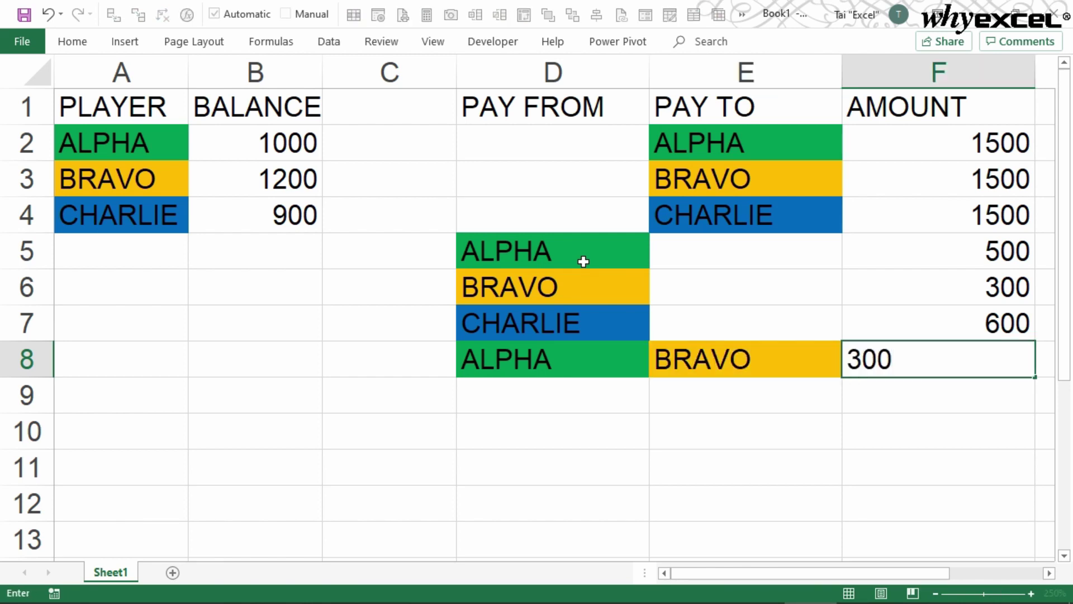
{"action": "key", "text": "Return"}
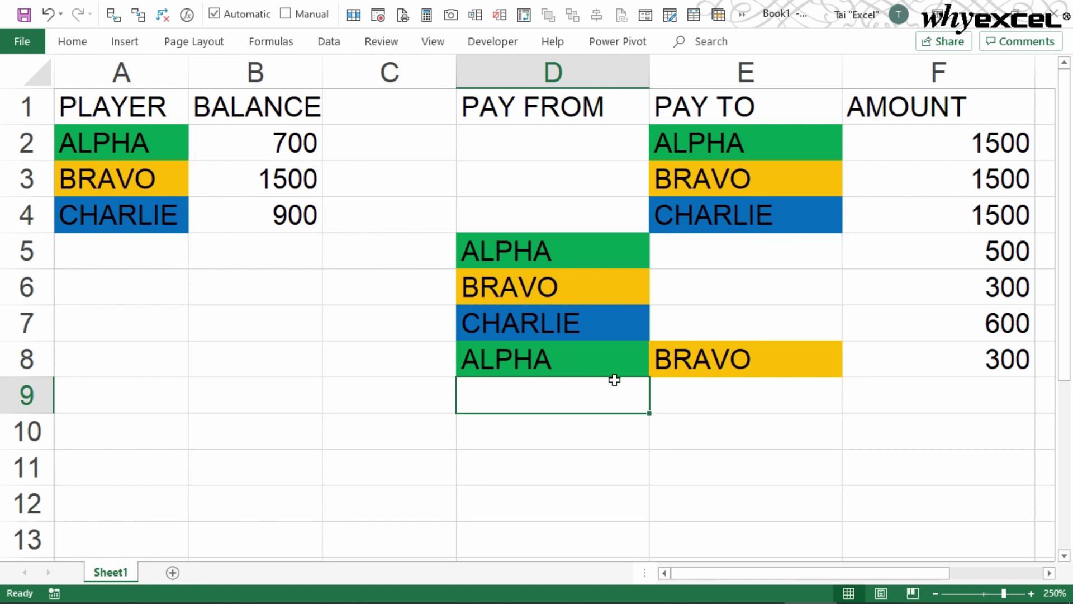
{"action": "scroll", "coordinate": [615, 380], "scroll_direction": "down", "scroll_amount": 4}
{"action": "scroll", "coordinate": [615, 379], "scroll_direction": "down", "scroll_amount": 4}
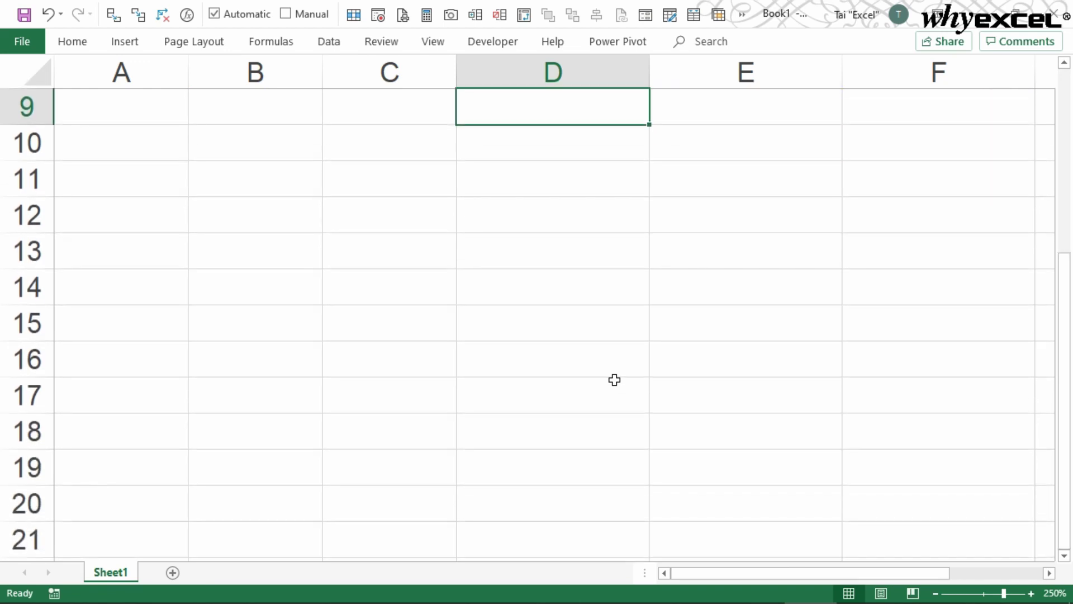
{"action": "scroll", "coordinate": [615, 380], "scroll_direction": "up", "scroll_amount": 8}
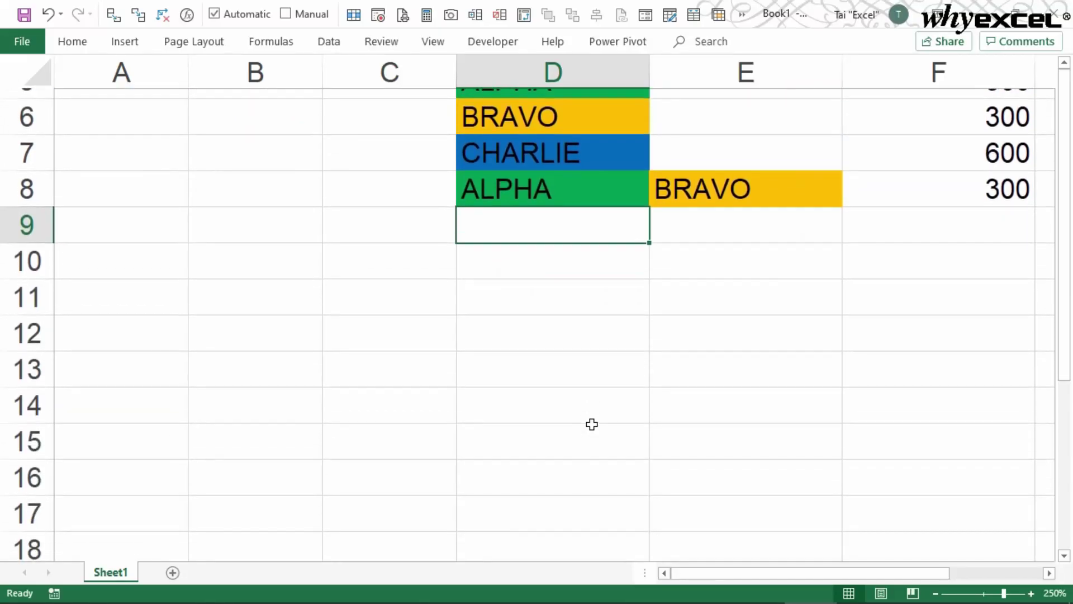
{"action": "scroll", "coordinate": [593, 424], "scroll_direction": "up", "scroll_amount": 5}
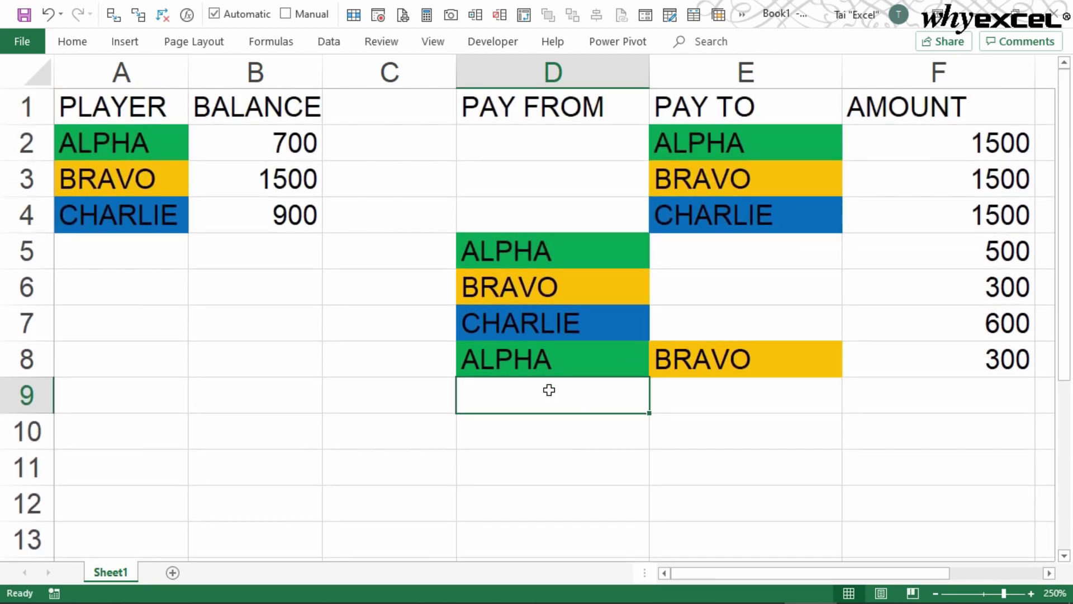
- Copy the PLAYER/BALANCE columns into a new sheet and name it BALANCE
{"action": "left_click_drag", "start_coordinate": [122, 74], "coordinate": [262, 75]}
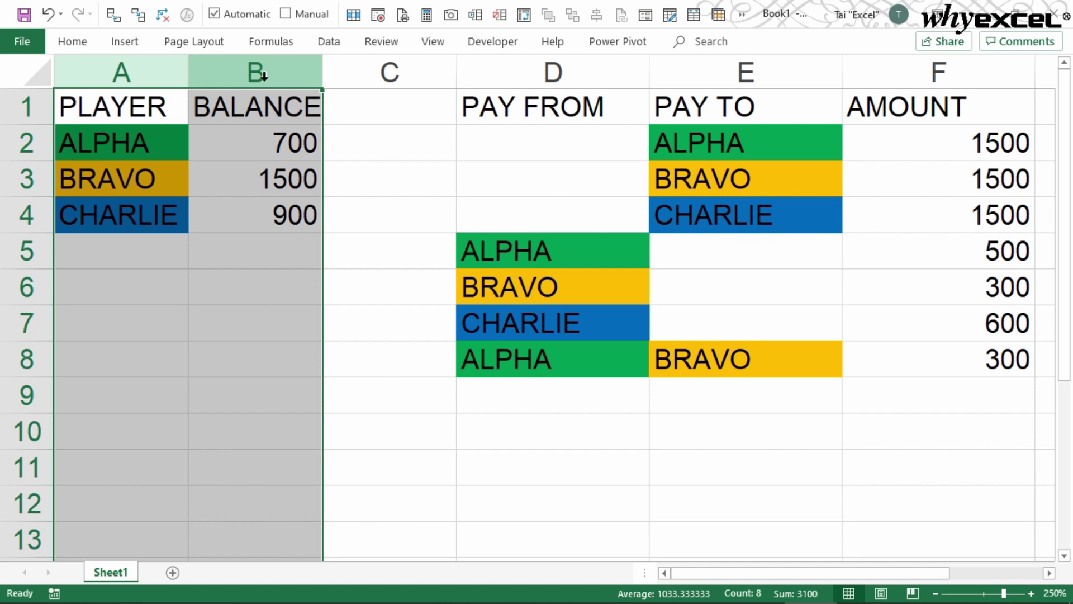
{"action": "left_click_drag", "start_coordinate": [141, 68], "coordinate": [213, 67]}
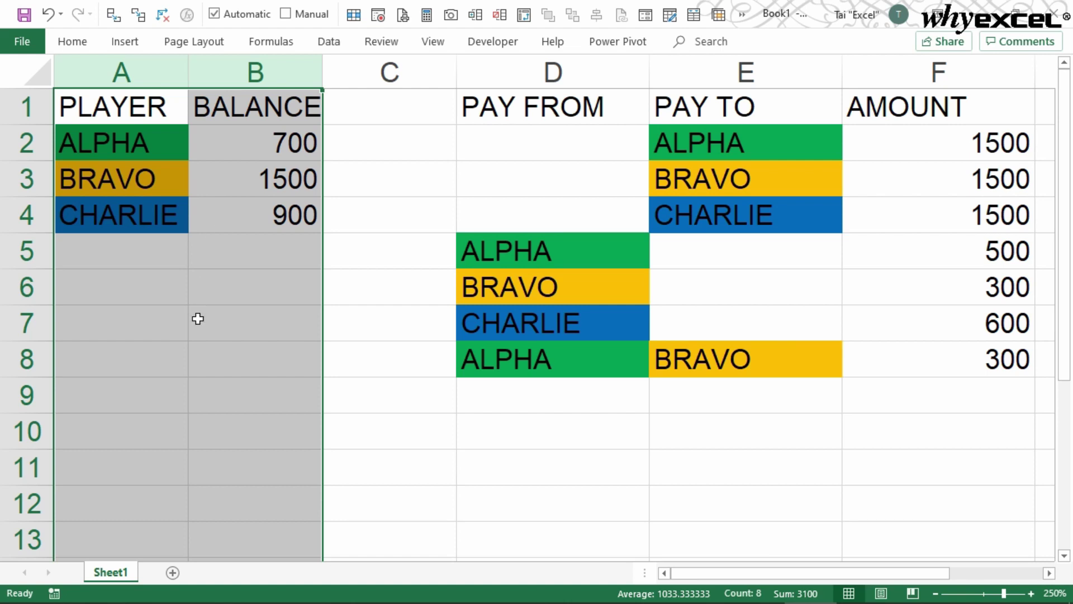
{"action": "key", "text": "ctrl+c"}
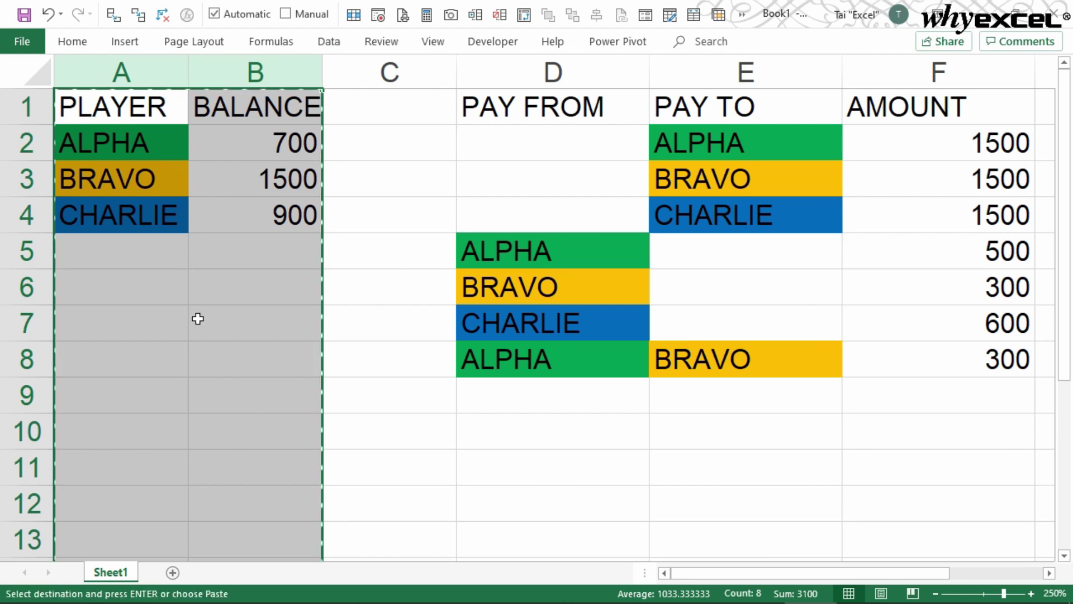
{"action": "left_click", "coordinate": [172, 573]}
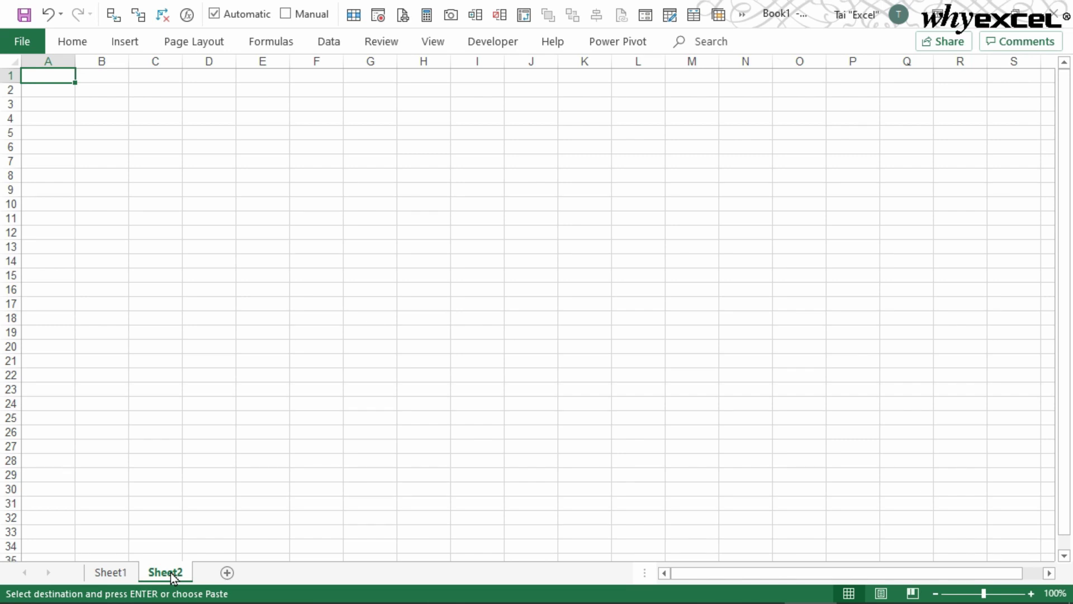
{"action": "key", "text": "Return"}
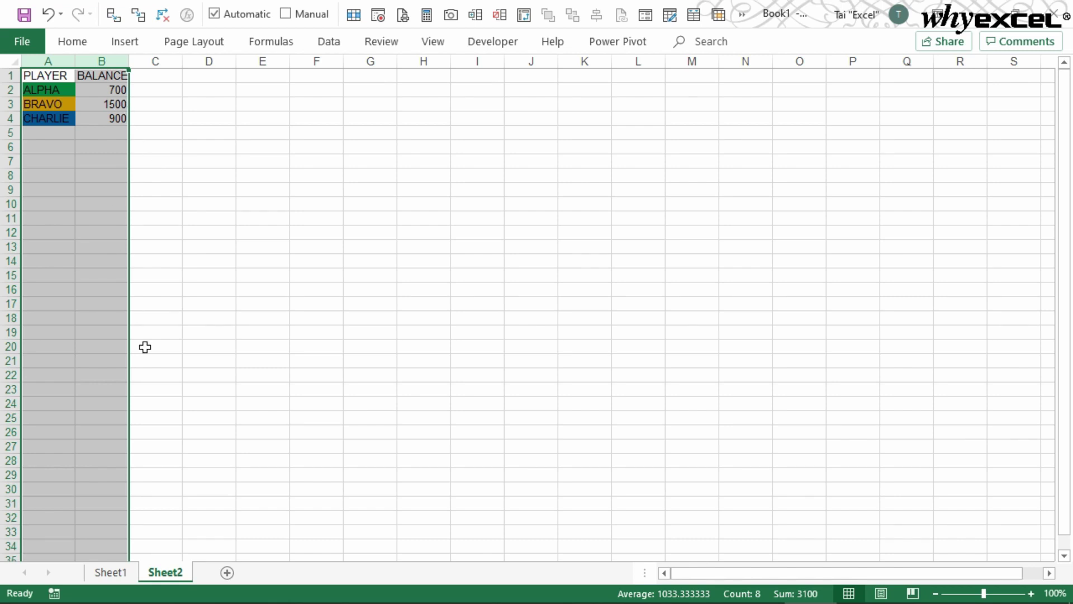
{"action": "double_click", "coordinate": [158, 570]}
{"action": "type", "text": "BALANCE"}
{"action": "key", "text": "Return"}
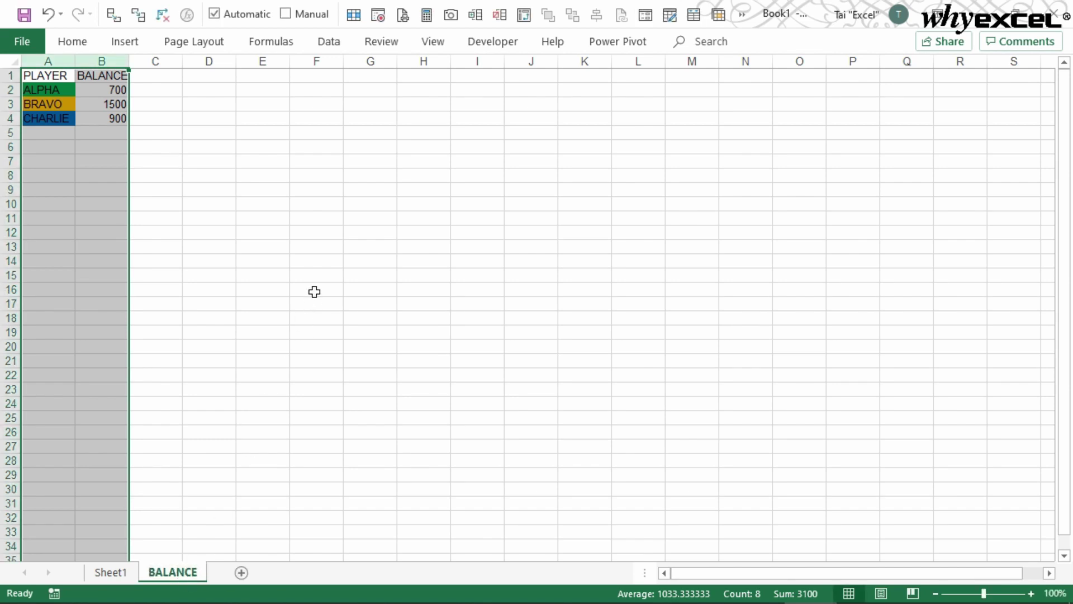
{"action": "scroll", "coordinate": [314, 291], "scroll_direction": "up", "scroll_amount": 3}
{"action": "scroll", "coordinate": [315, 290], "scroll_direction": "up", "scroll_amount": 4}
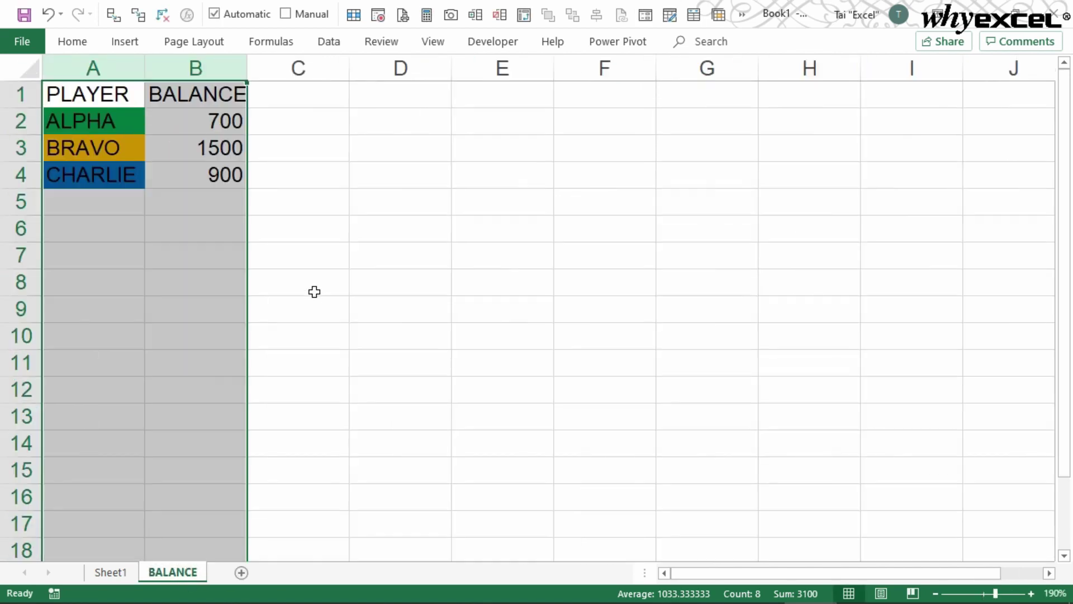
{"action": "scroll", "coordinate": [315, 291], "scroll_direction": "up", "scroll_amount": 3}
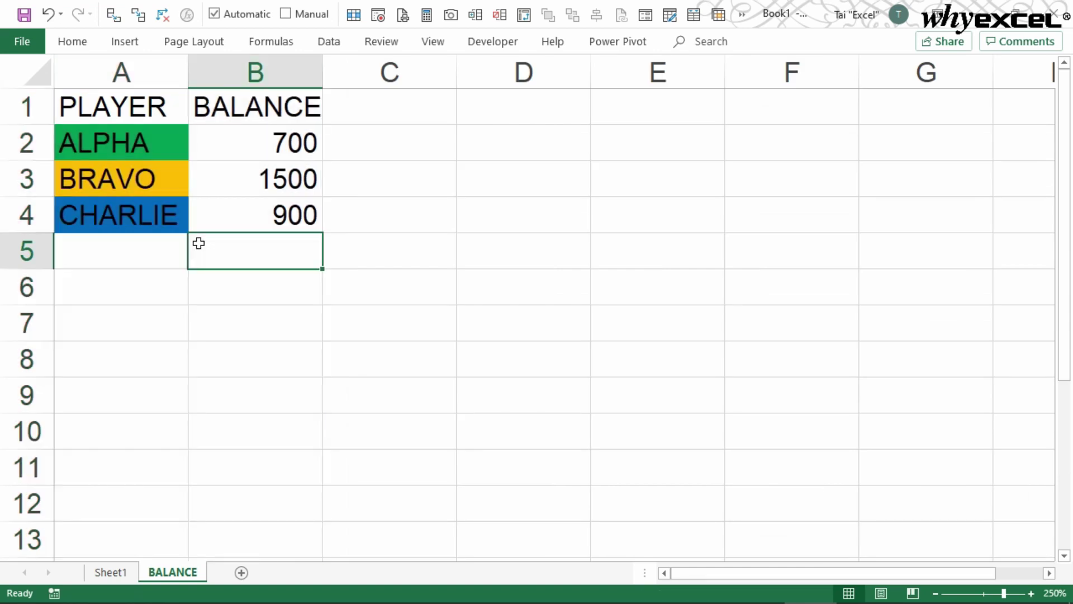
- Open the workbook in a second window
{"action": "left_click", "coordinate": [199, 243]}
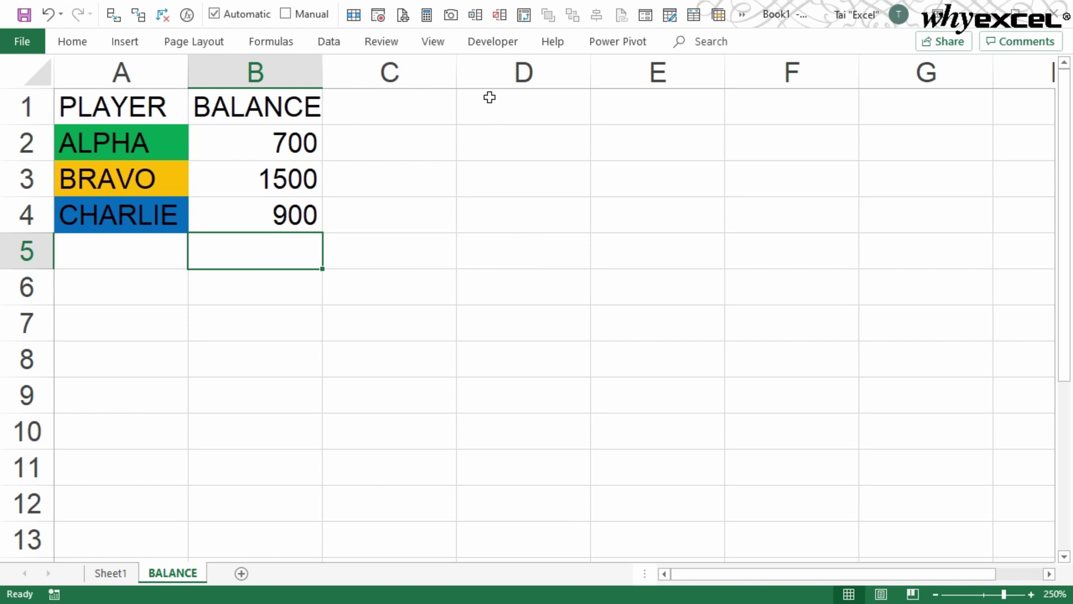
{"action": "left_click", "coordinate": [433, 41]}
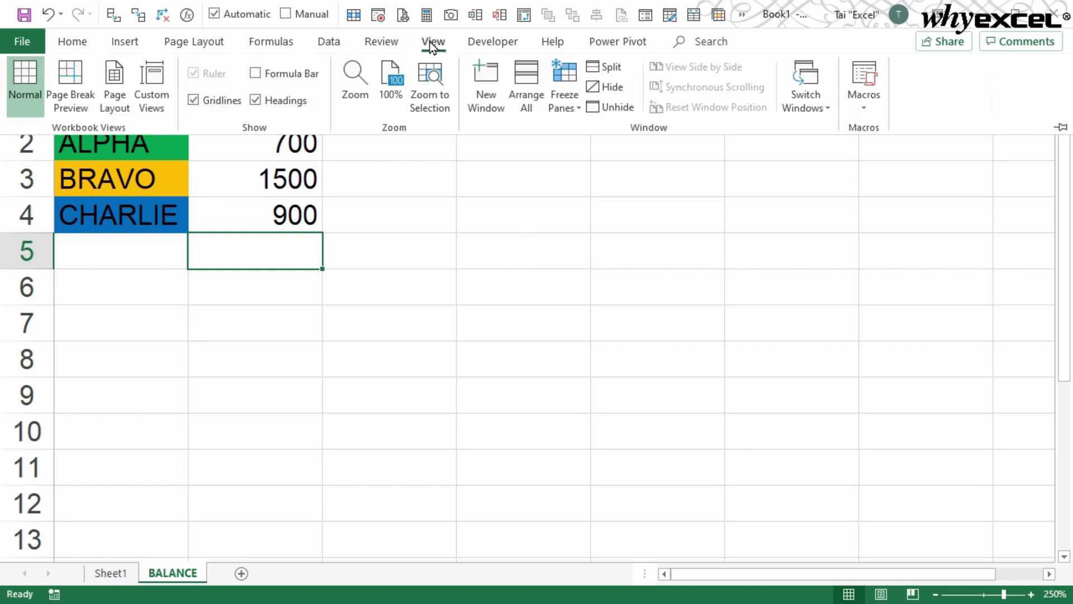
{"action": "left_click", "coordinate": [484, 88]}
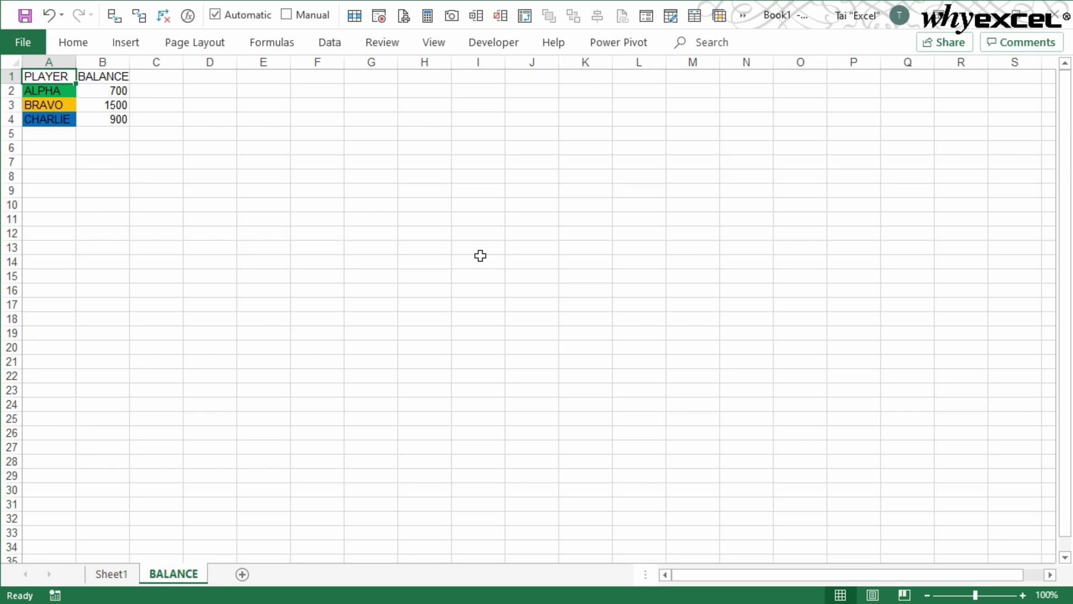
- Tile the two workbook windows vertically side by side
{"action": "left_click", "coordinate": [435, 44]}
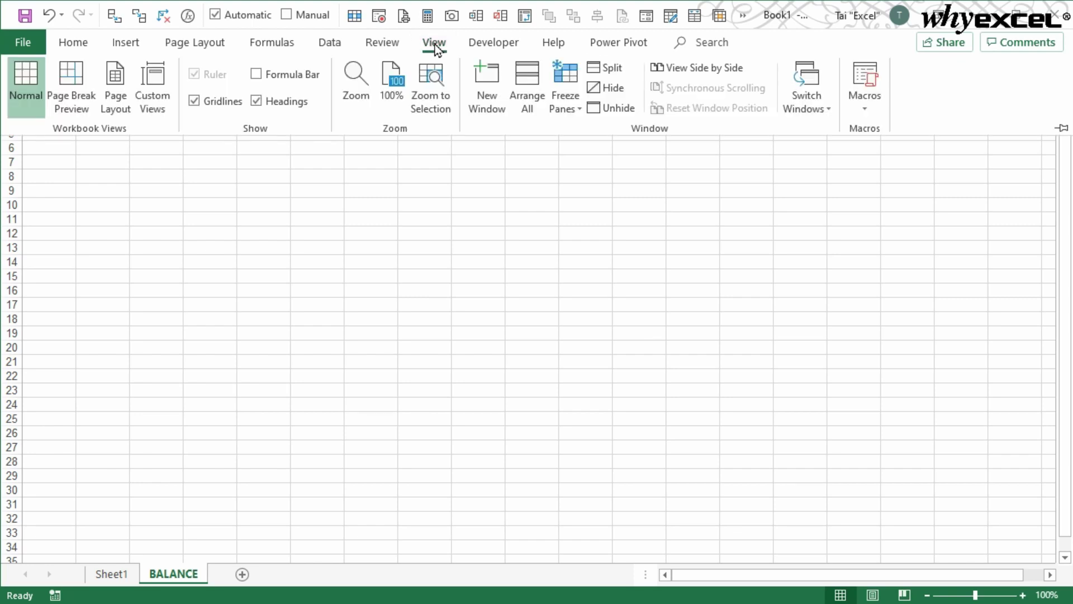
{"action": "left_click", "coordinate": [528, 102]}
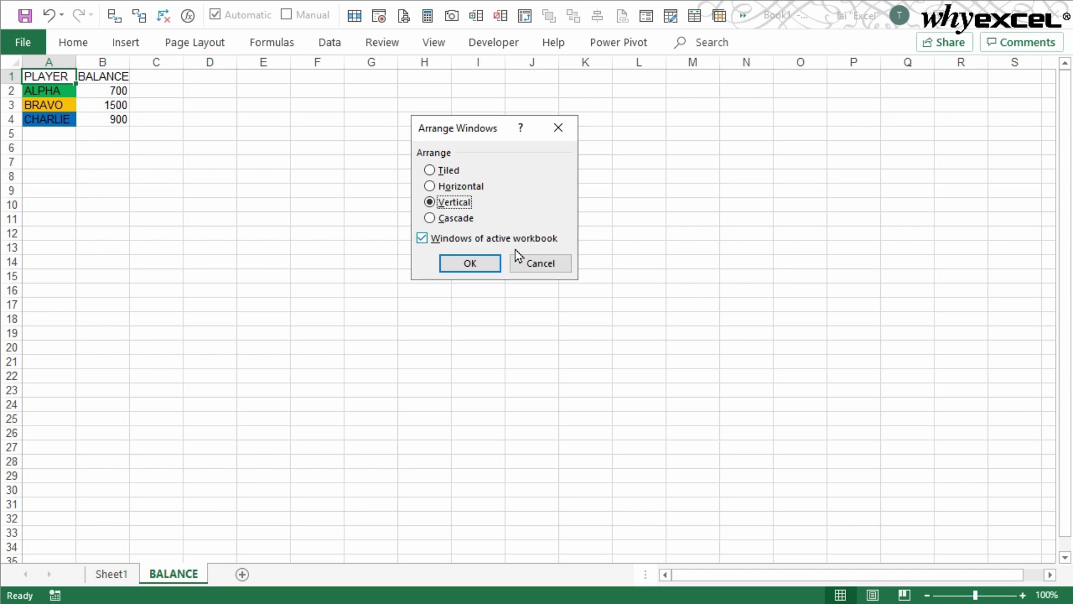
{"action": "left_click", "coordinate": [458, 266]}
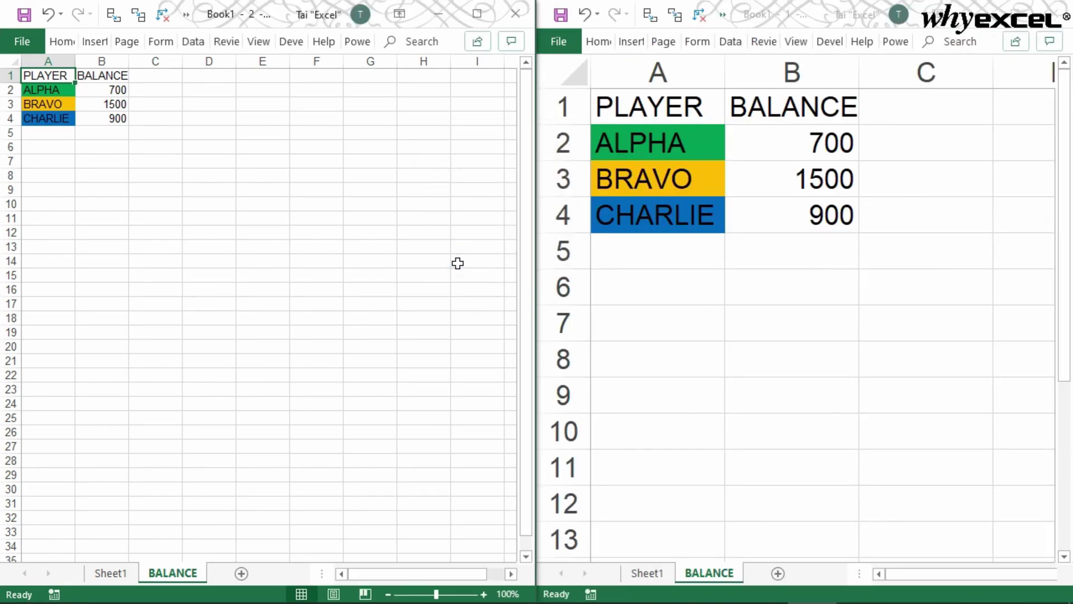
- Show Sheet1 in the left window, keeping BALANCE in the right window
{"action": "left_click", "coordinate": [792, 251]}
{"action": "left_click", "coordinate": [673, 179]}
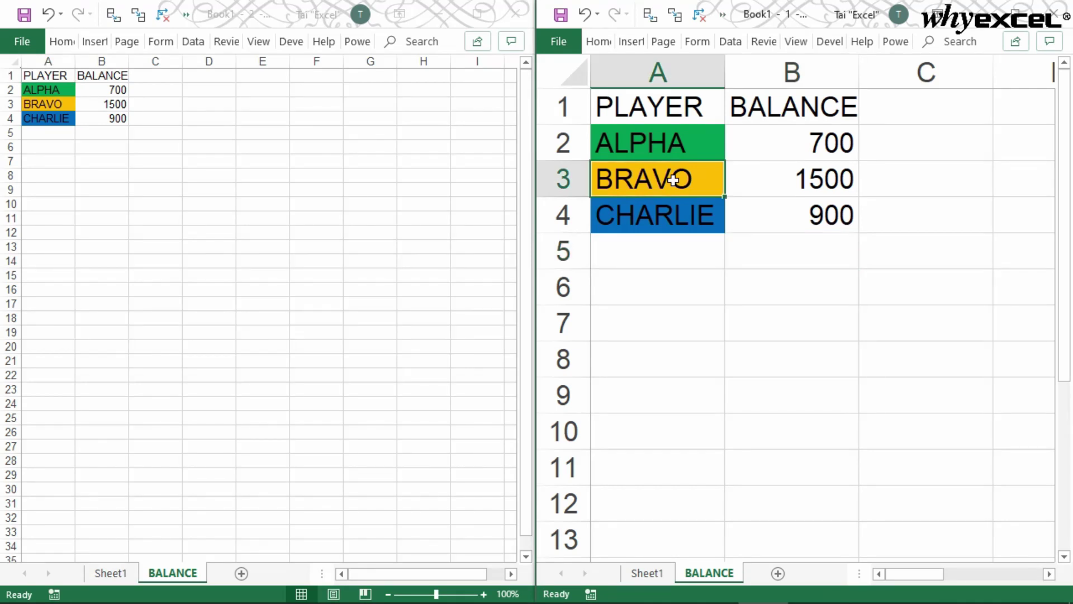
{"action": "left_click", "coordinate": [269, 204]}
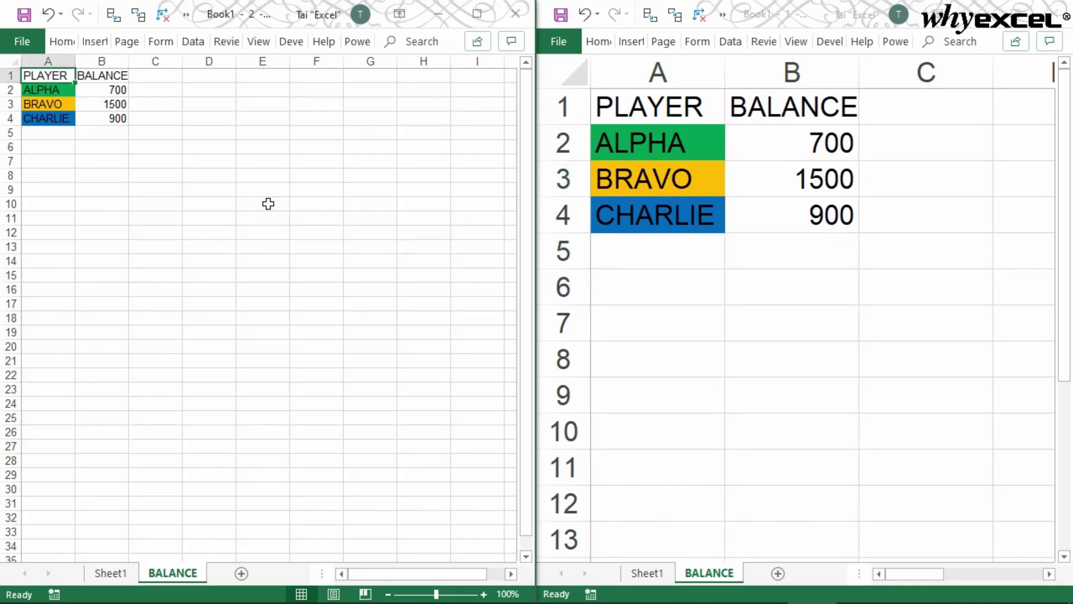
{"action": "left_click", "coordinate": [110, 573]}
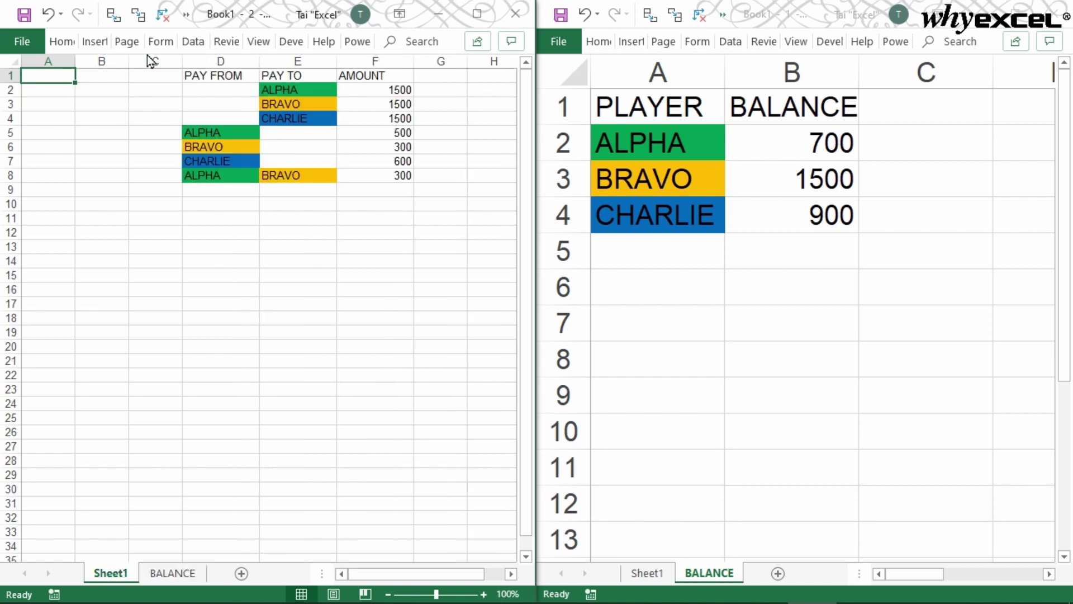
- Delete empty columns A to C so the transaction log starts at column A
{"action": "left_click_drag", "start_coordinate": [155, 61], "coordinate": [38, 61]}
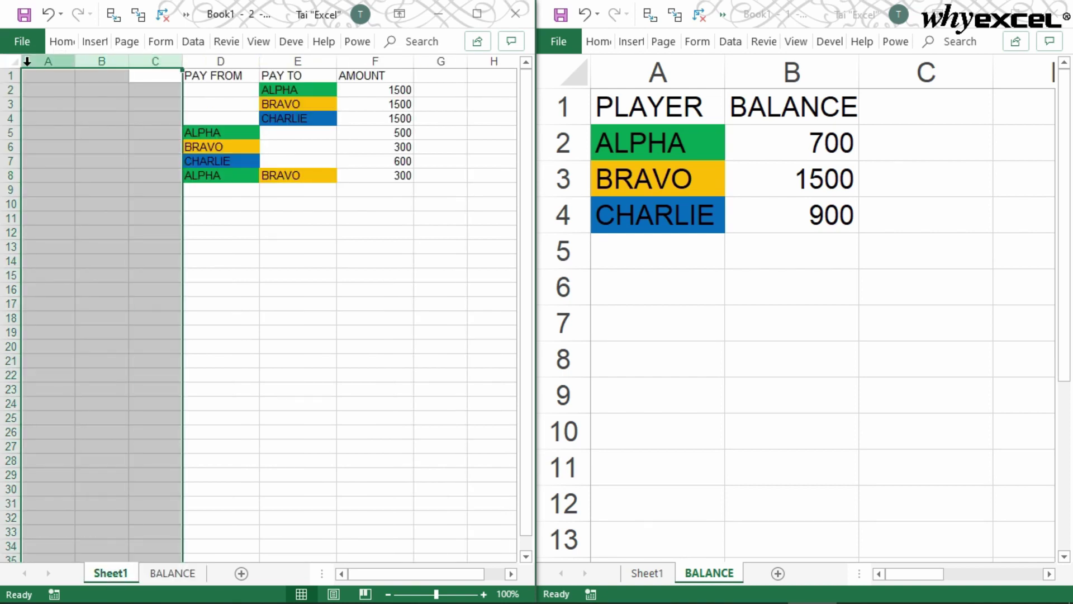
{"action": "right_click", "coordinate": [39, 60]}
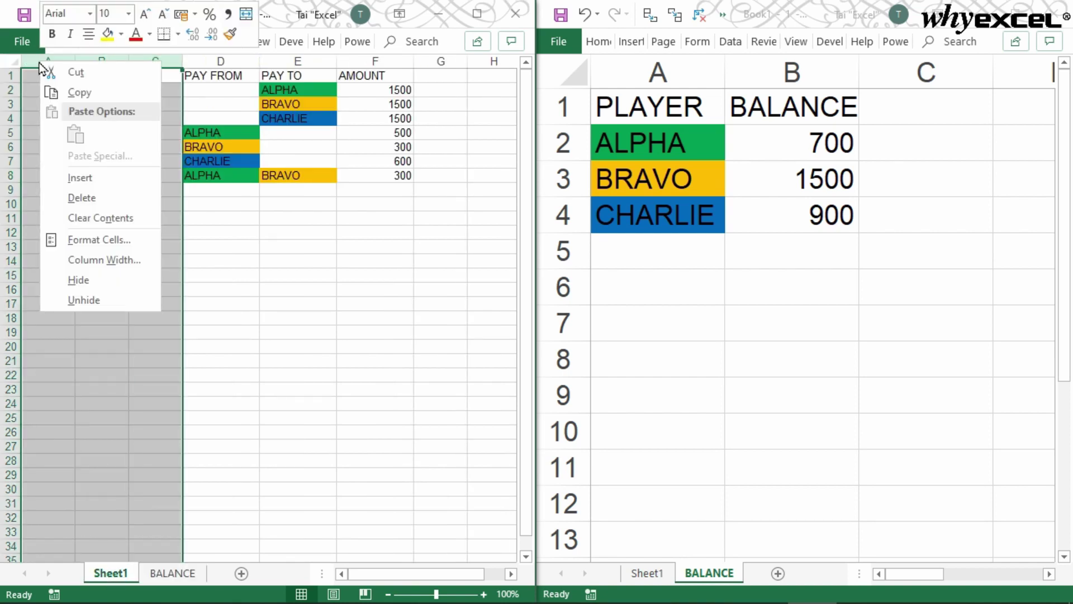
{"action": "left_click", "coordinate": [84, 199]}
{"action": "left_click", "coordinate": [65, 189]}
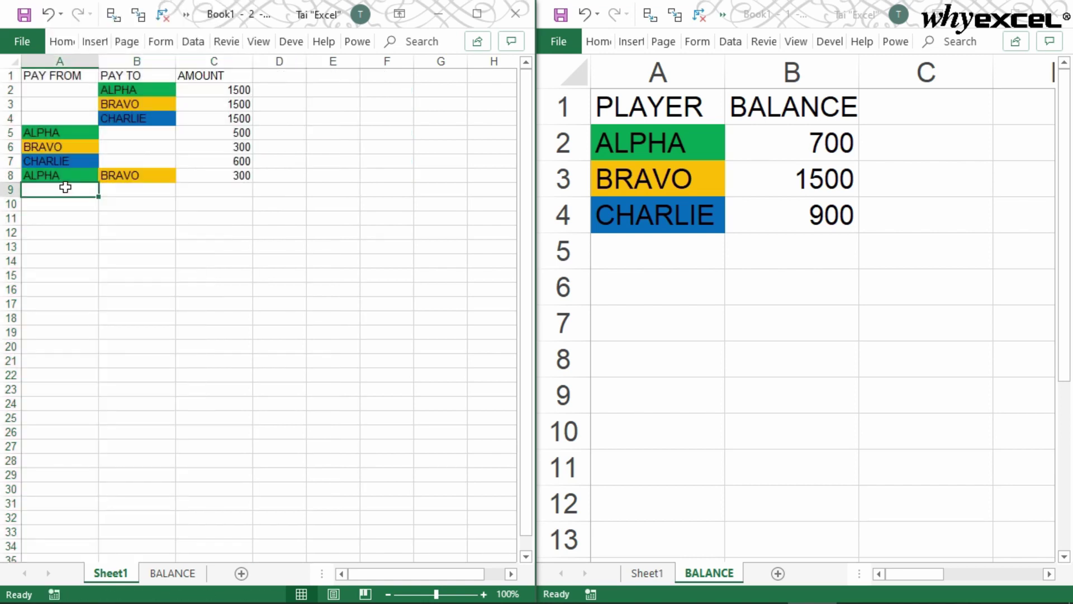
{"action": "scroll", "coordinate": [66, 188], "scroll_direction": "up", "scroll_amount": 6}
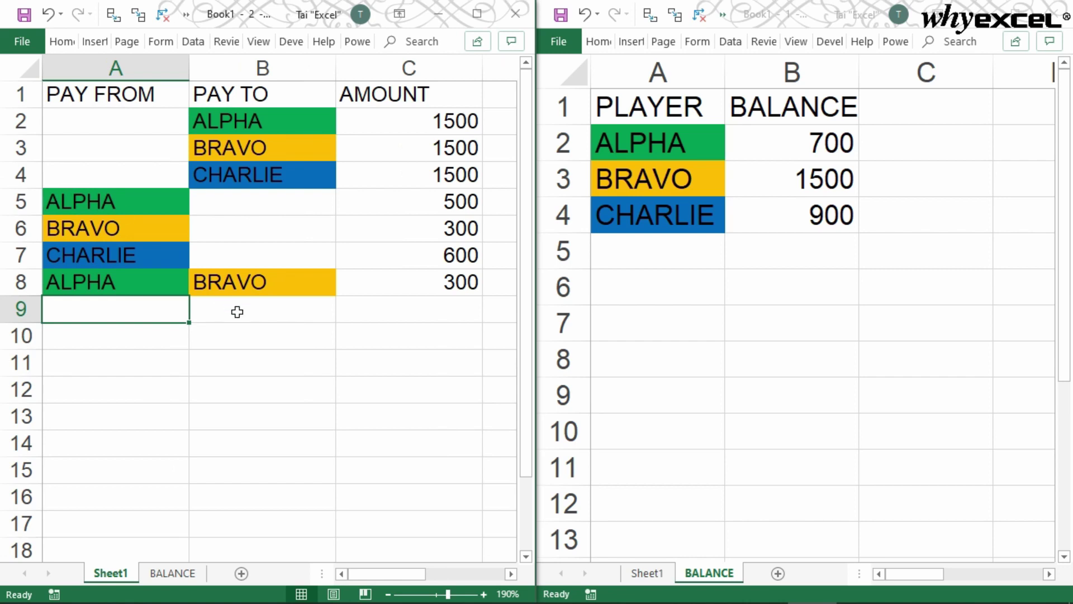
{"action": "scroll", "coordinate": [271, 373], "scroll_direction": "down", "scroll_amount": 4}
{"action": "scroll", "coordinate": [270, 373], "scroll_direction": "down", "scroll_amount": 4}
{"action": "scroll", "coordinate": [270, 373], "scroll_direction": "down", "scroll_amount": 4}
{"action": "scroll", "coordinate": [270, 373], "scroll_direction": "down", "scroll_amount": 5}
{"action": "scroll", "coordinate": [270, 373], "scroll_direction": "down", "scroll_amount": 4}
{"action": "scroll", "coordinate": [270, 373], "scroll_direction": "down", "scroll_amount": 6}
{"action": "scroll", "coordinate": [270, 373], "scroll_direction": "down", "scroll_amount": 4}
{"action": "scroll", "coordinate": [271, 373], "scroll_direction": "down", "scroll_amount": 3}
{"action": "scroll", "coordinate": [270, 374], "scroll_direction": "down", "scroll_amount": 1}
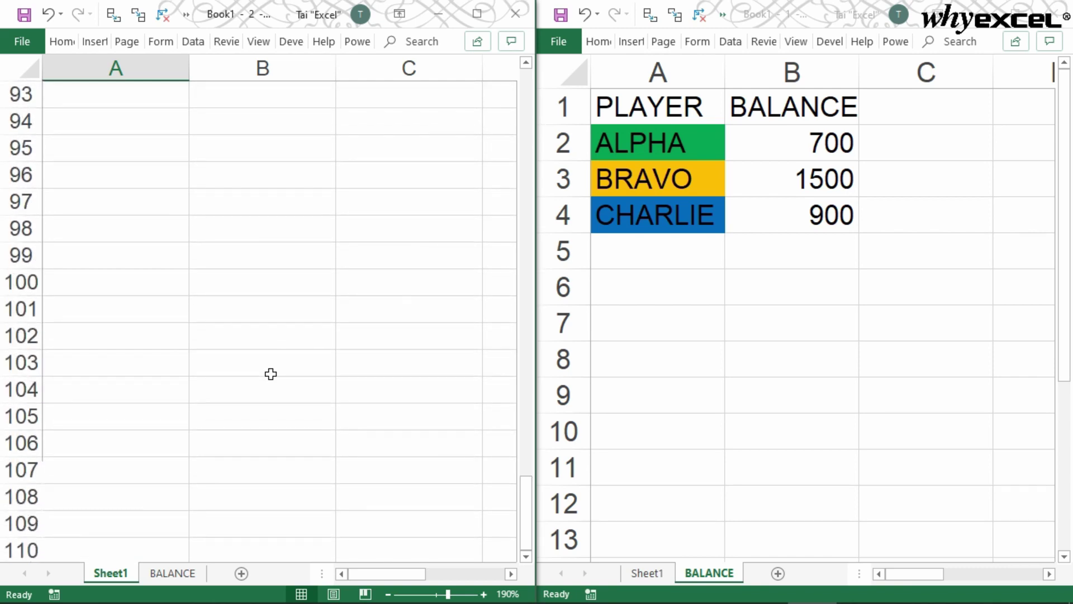
{"action": "left_click", "coordinate": [687, 172]}
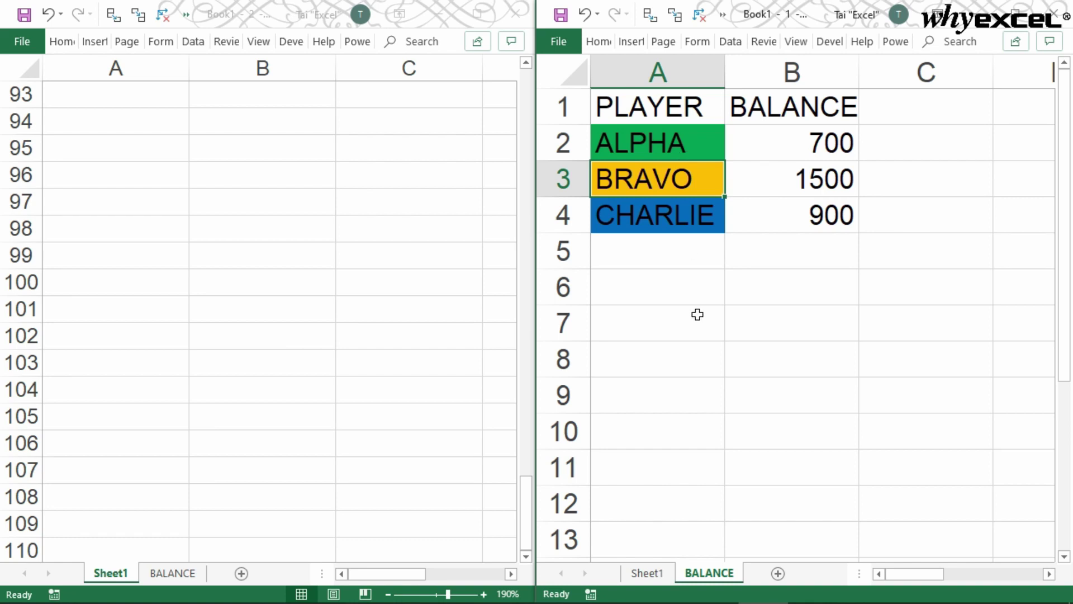
{"action": "left_click", "coordinate": [253, 215]}
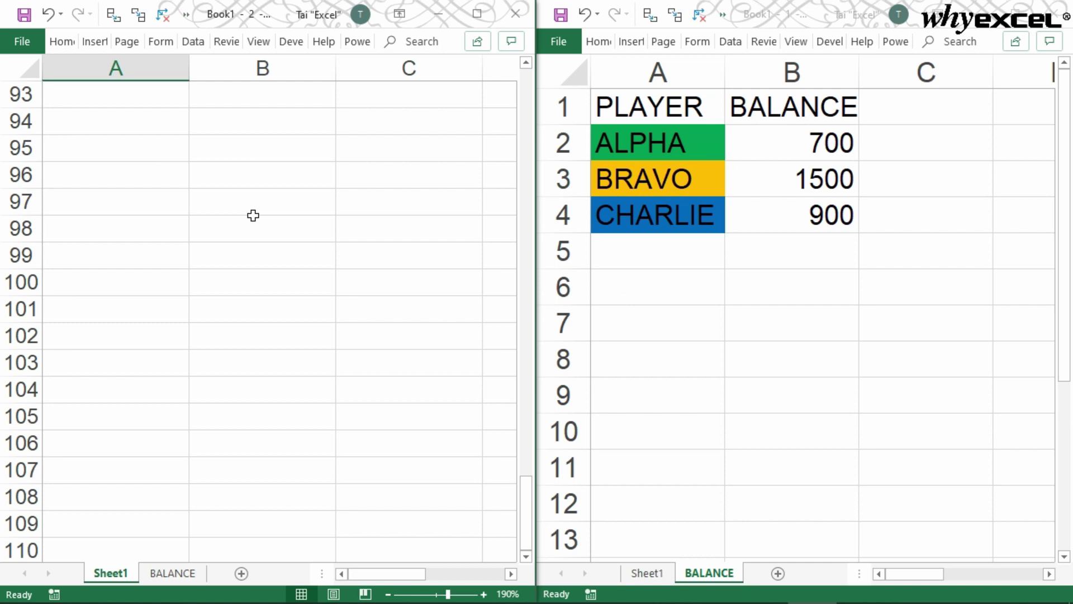
{"action": "key", "text": "ctrl+Home"}
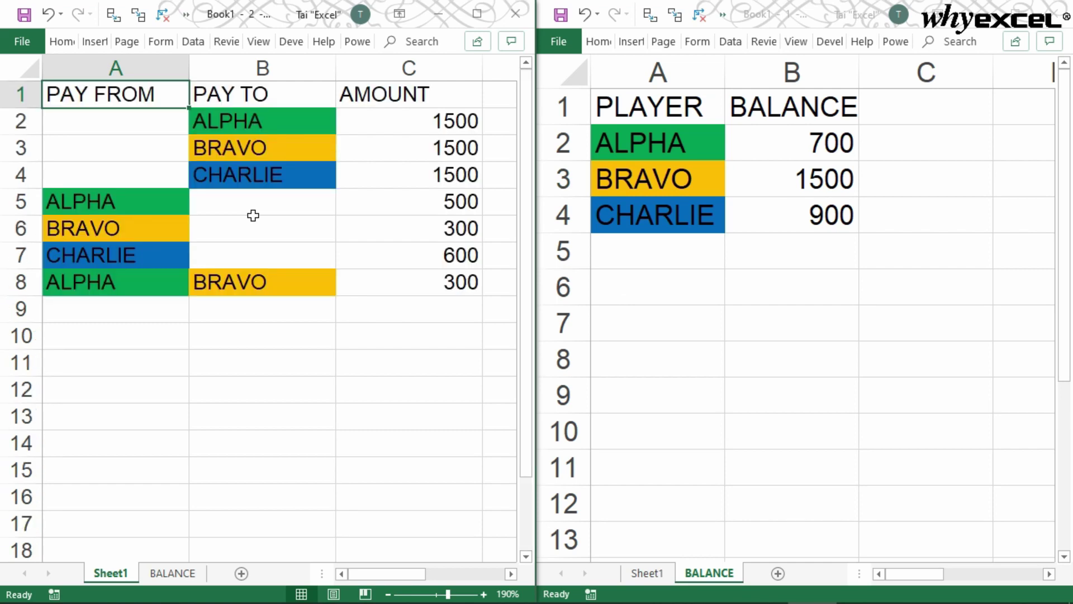